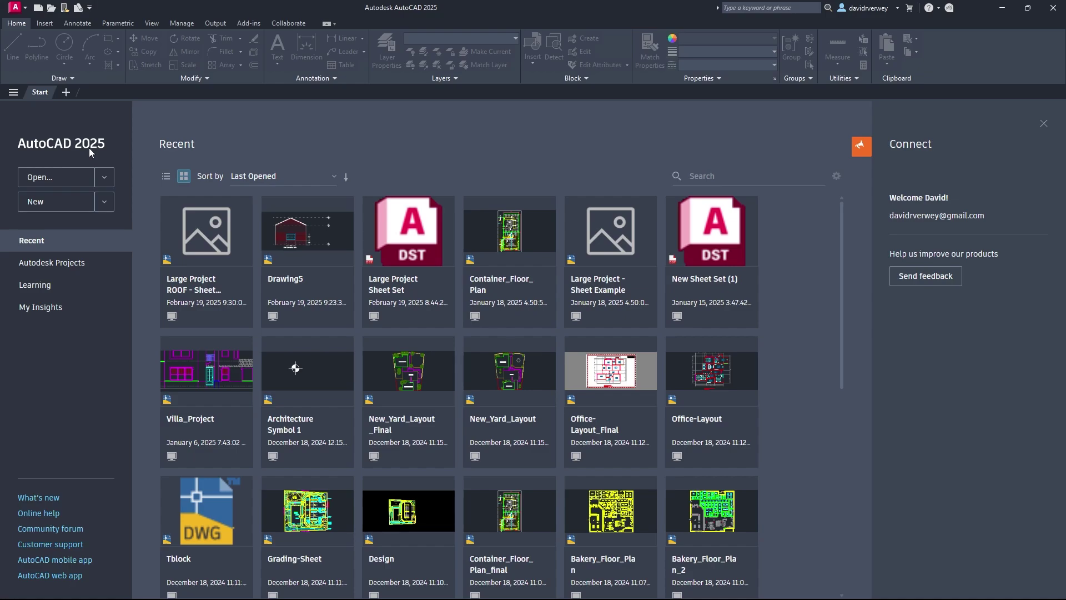
- Create a new drawing from the acad.dwt template
left_click(105, 202)
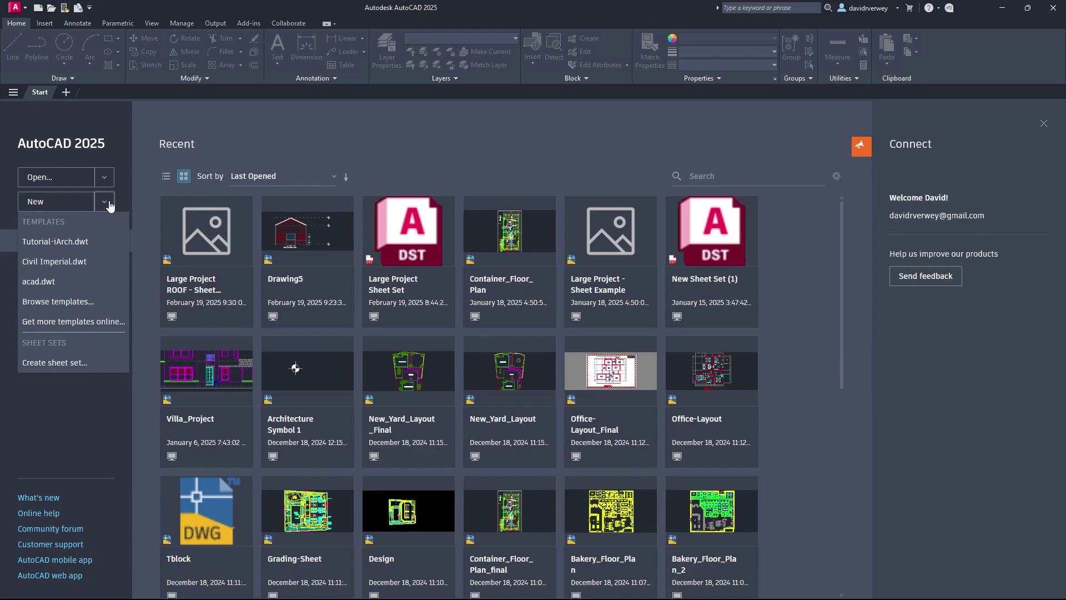
left_click(108, 287)
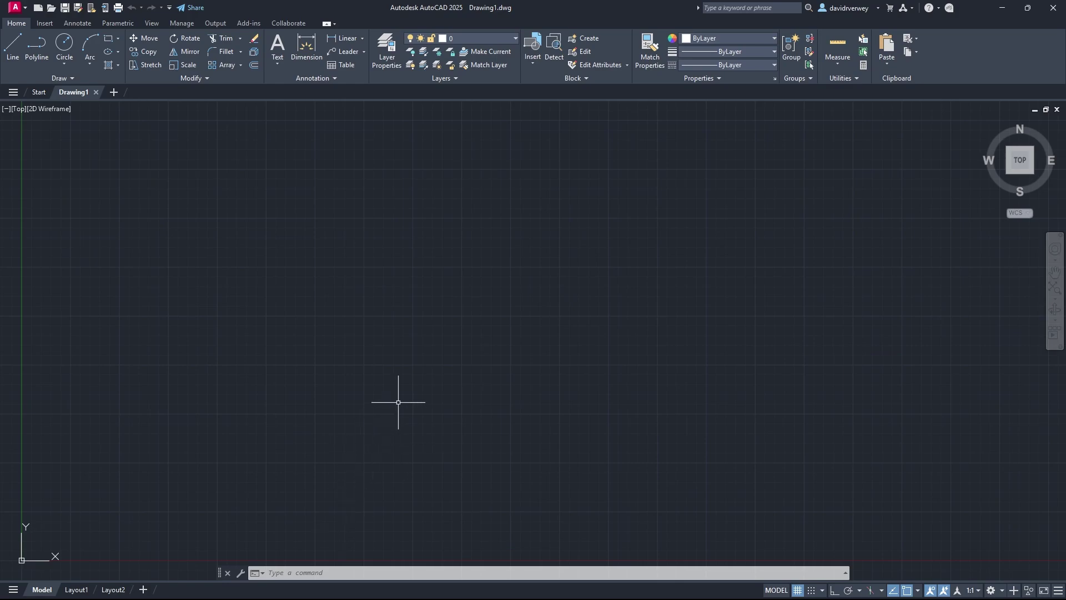
- Turn on dynamic input by setting the DYNMODE system variable to 3
type("dy")
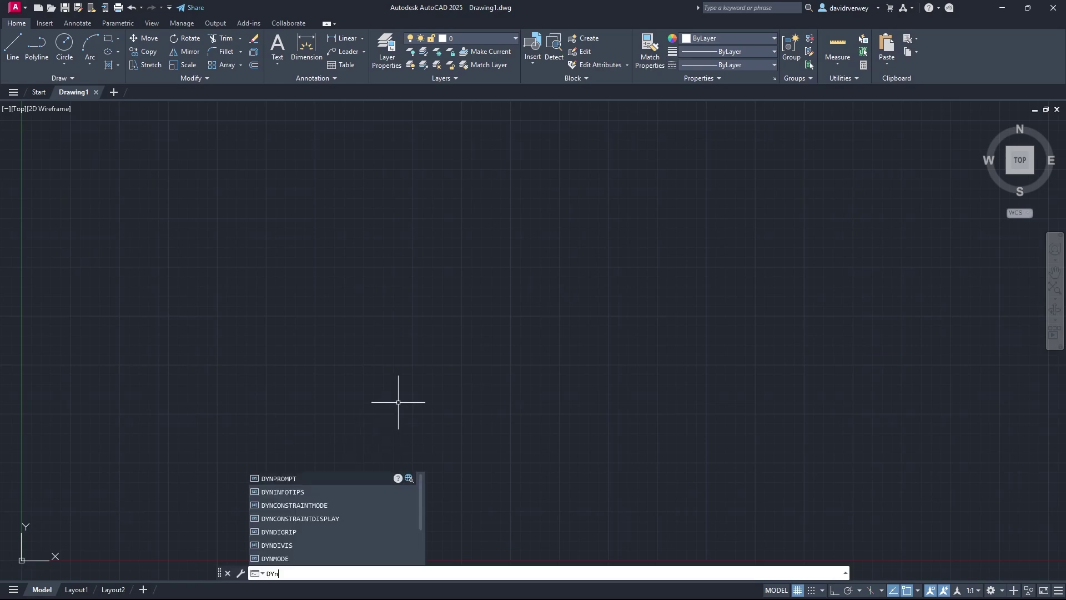
type("nmode")
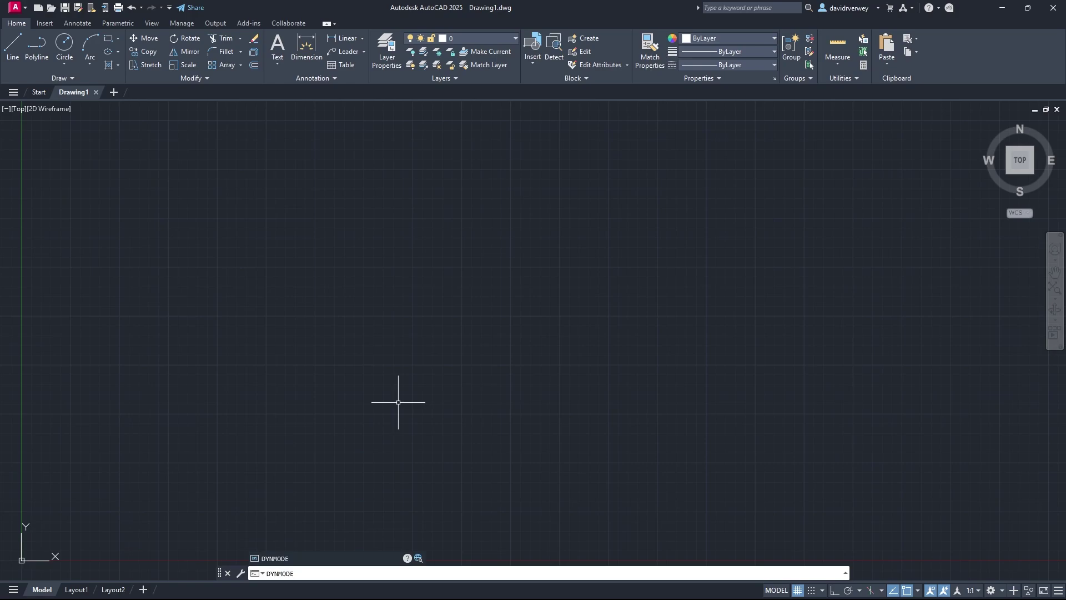
key("Return")
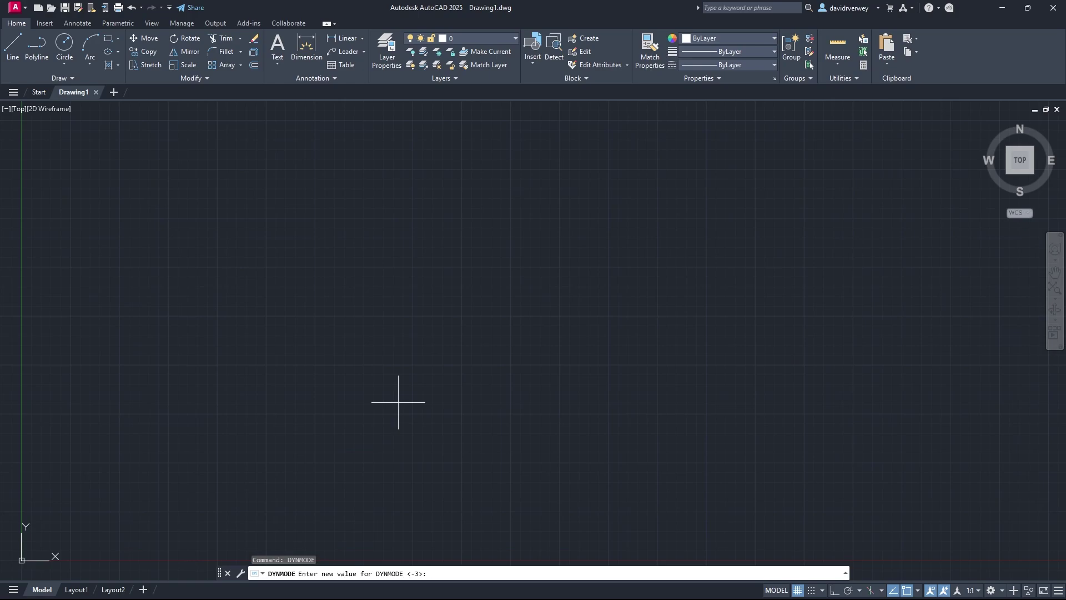
type("3")
key("Return")
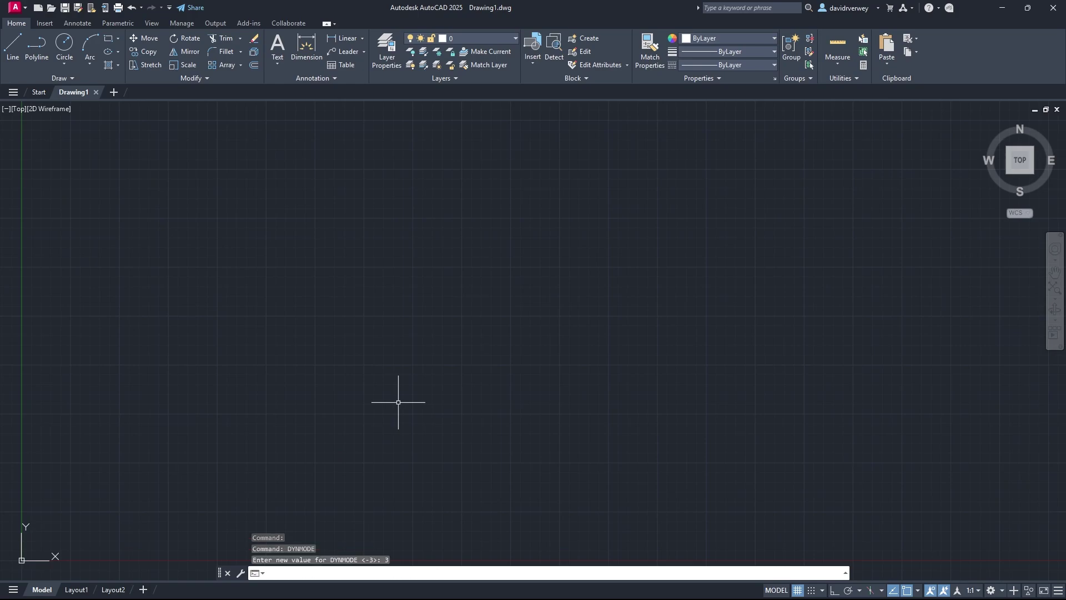
key("Escape")
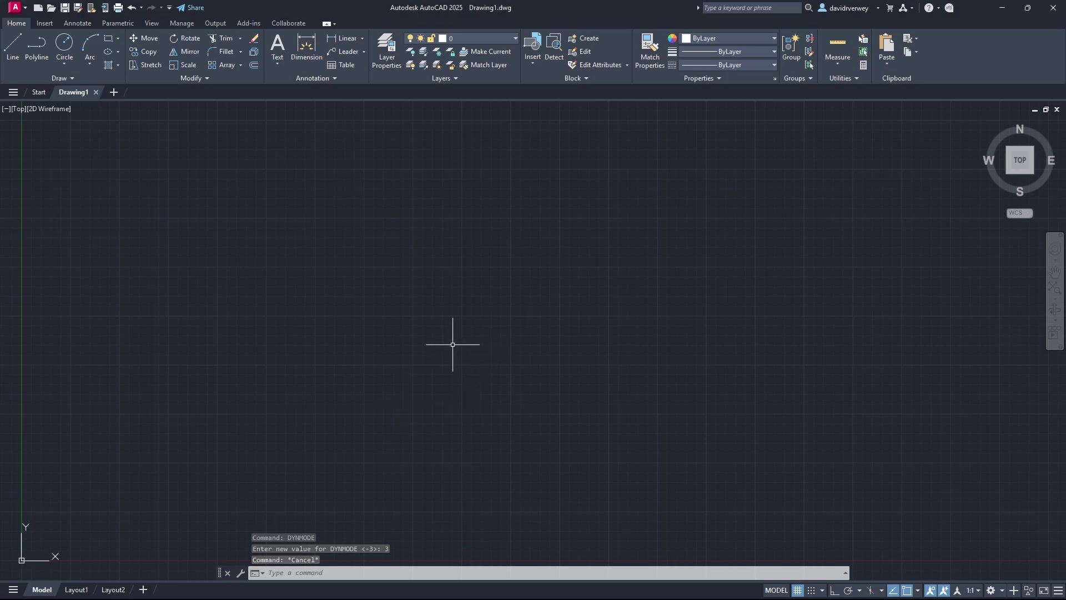
- Draw a single long horizontal line across the middle of the drawing area with the LINE command
type("LINE")
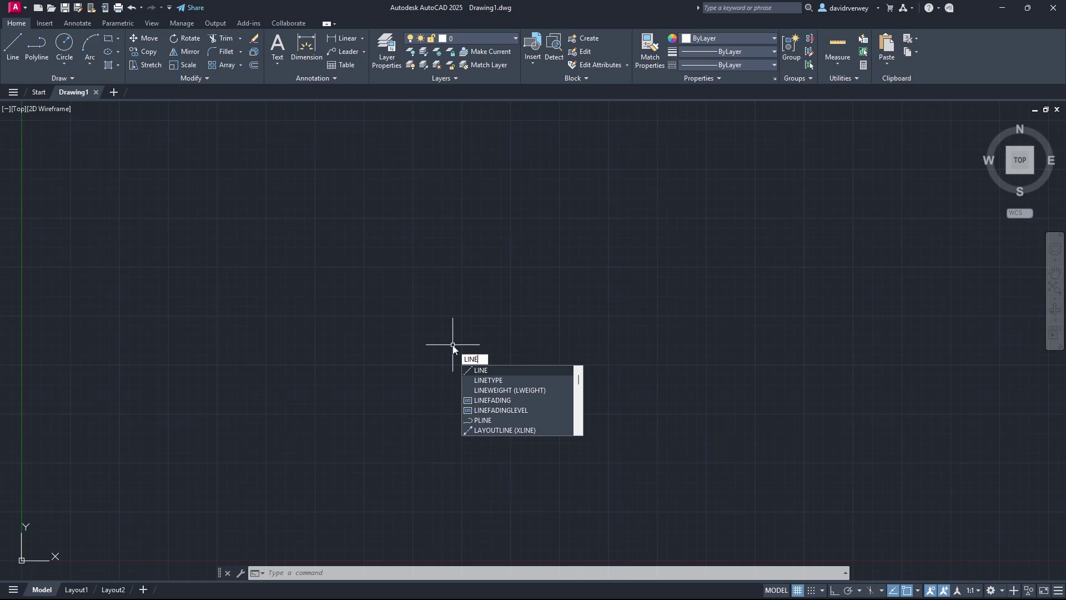
key("Return")
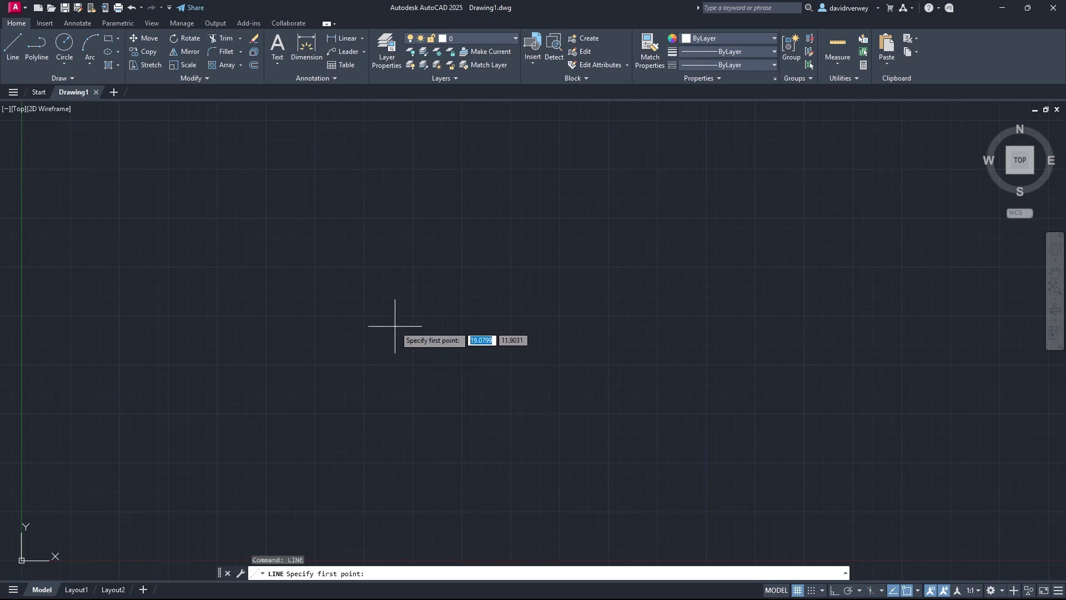
left_click(217, 316)
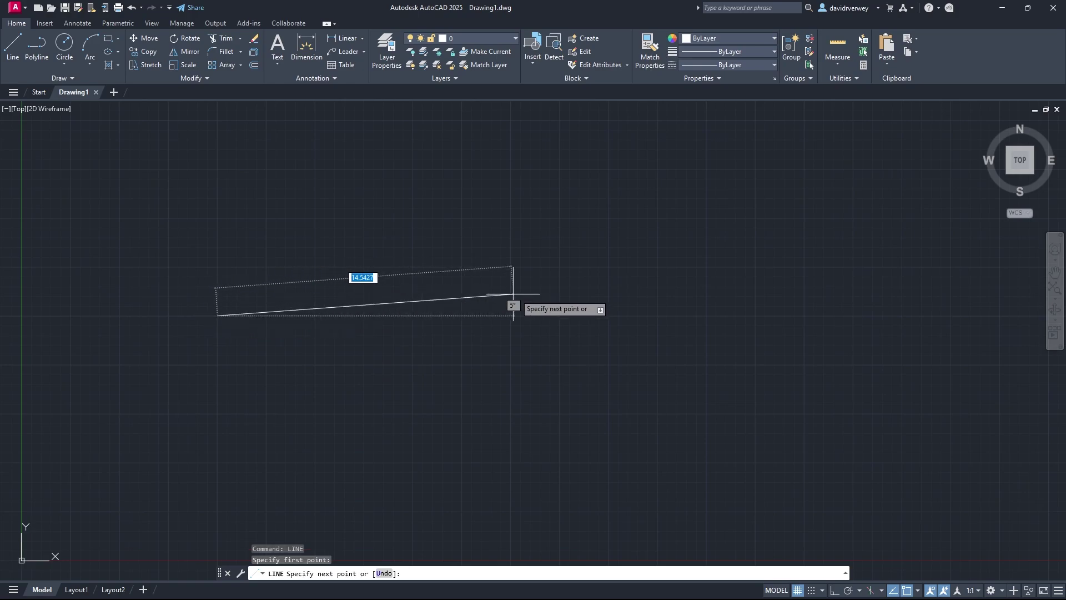
left_click(656, 316)
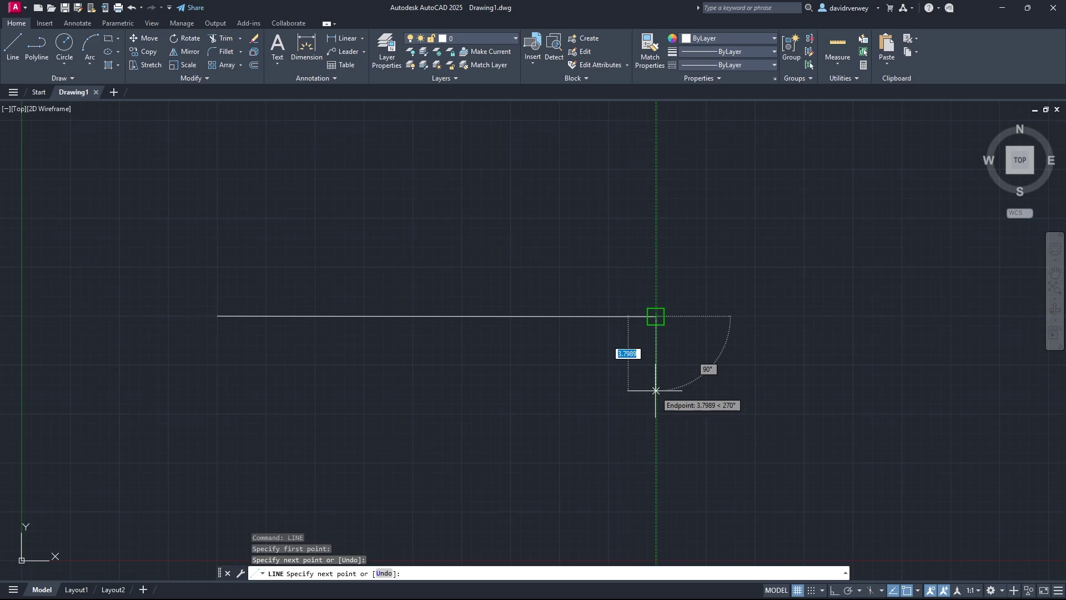
key("Escape")
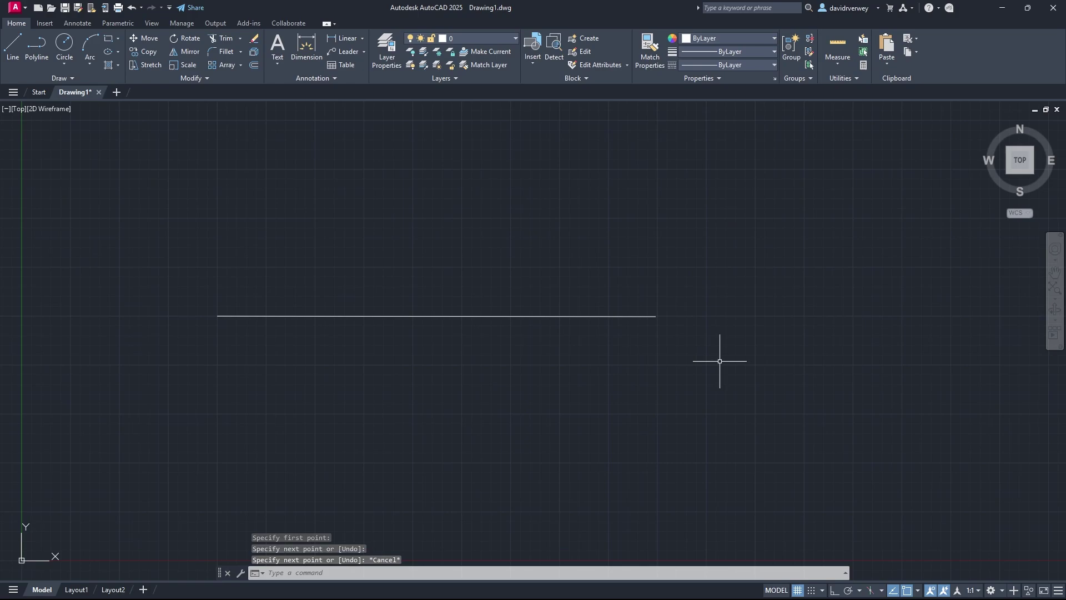
- Review the object snap modes and check the Midpoint snap on the horizontal line with the Line command
right_click(907, 591)
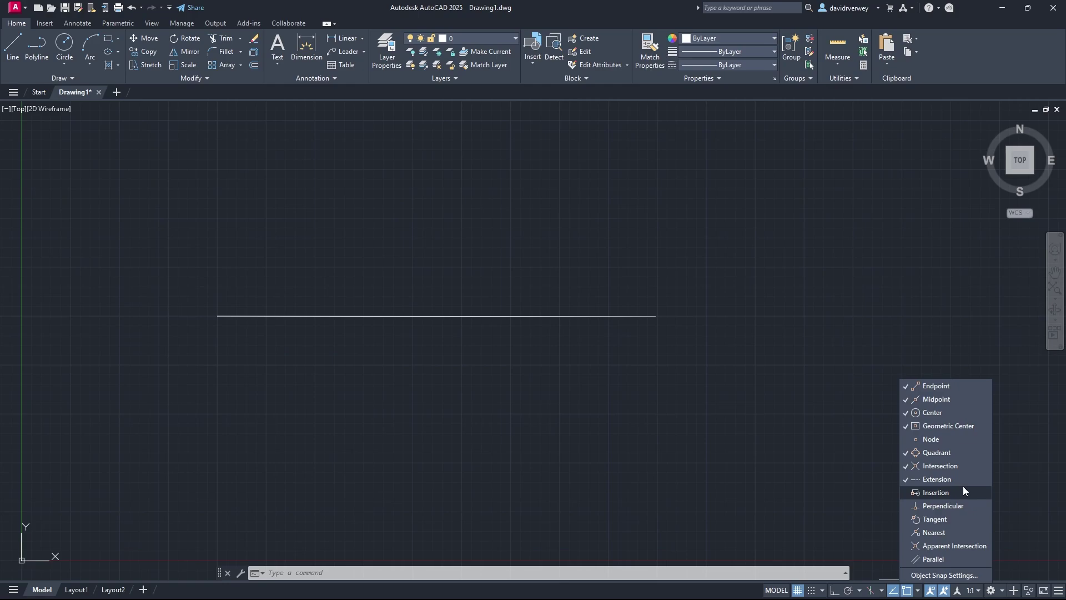
left_click(959, 399)
left_click(17, 56)
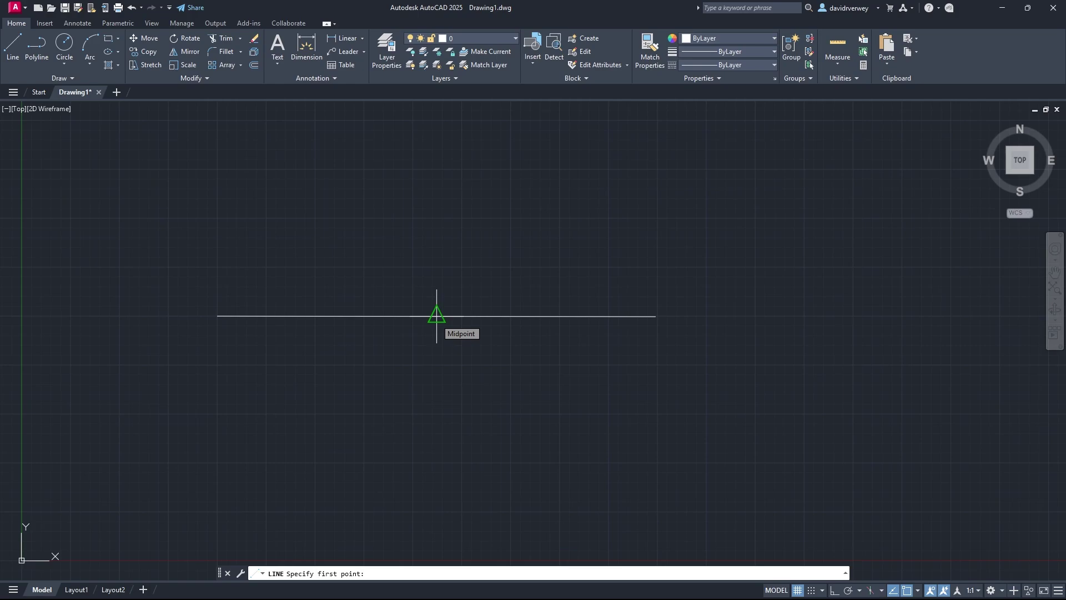
left_click(917, 591)
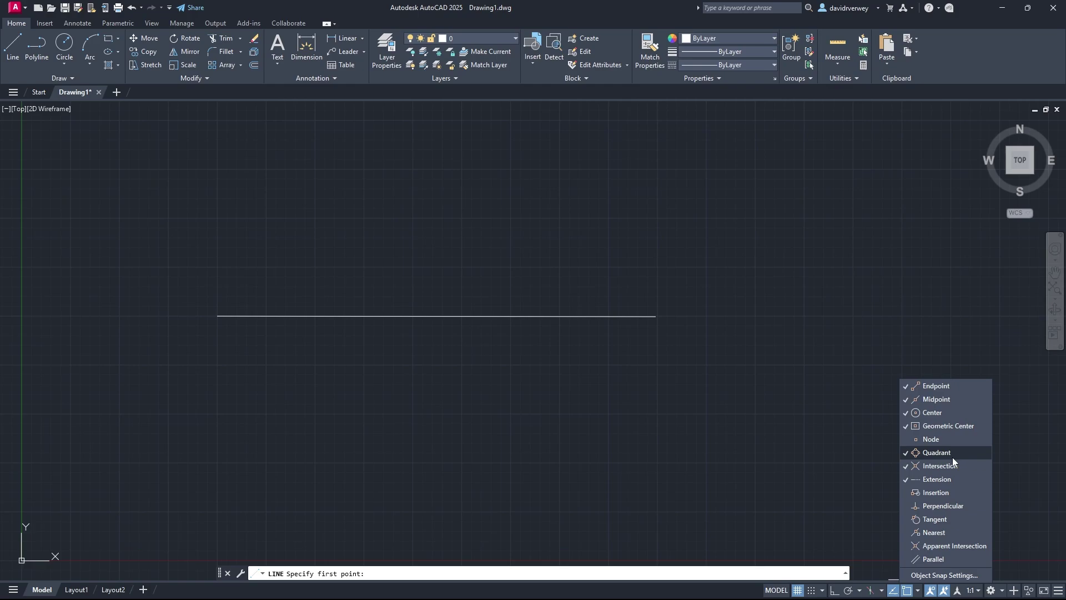
key("Escape")
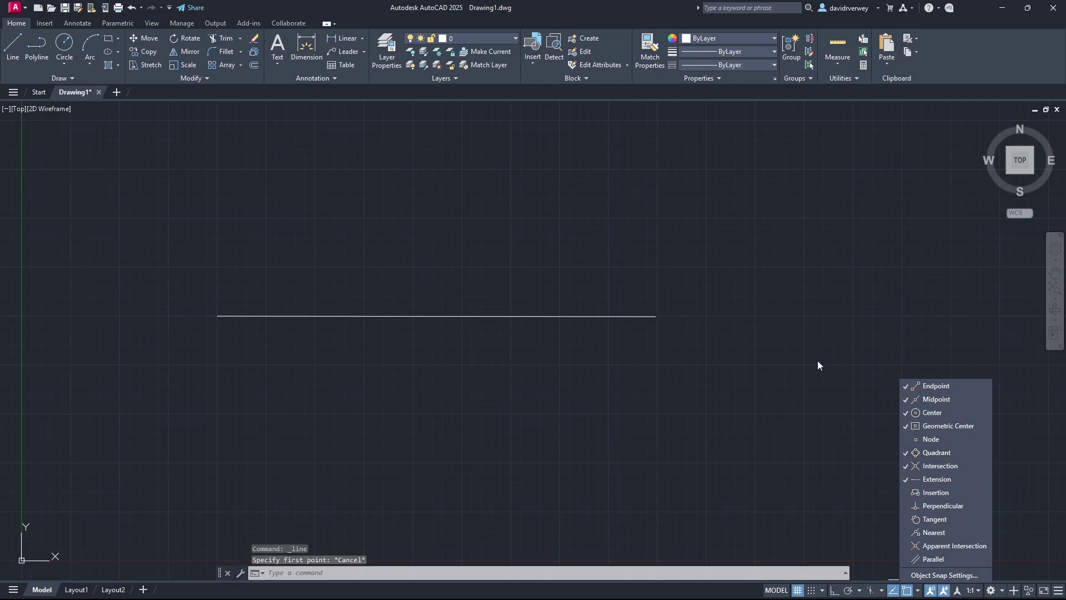
key("Escape")
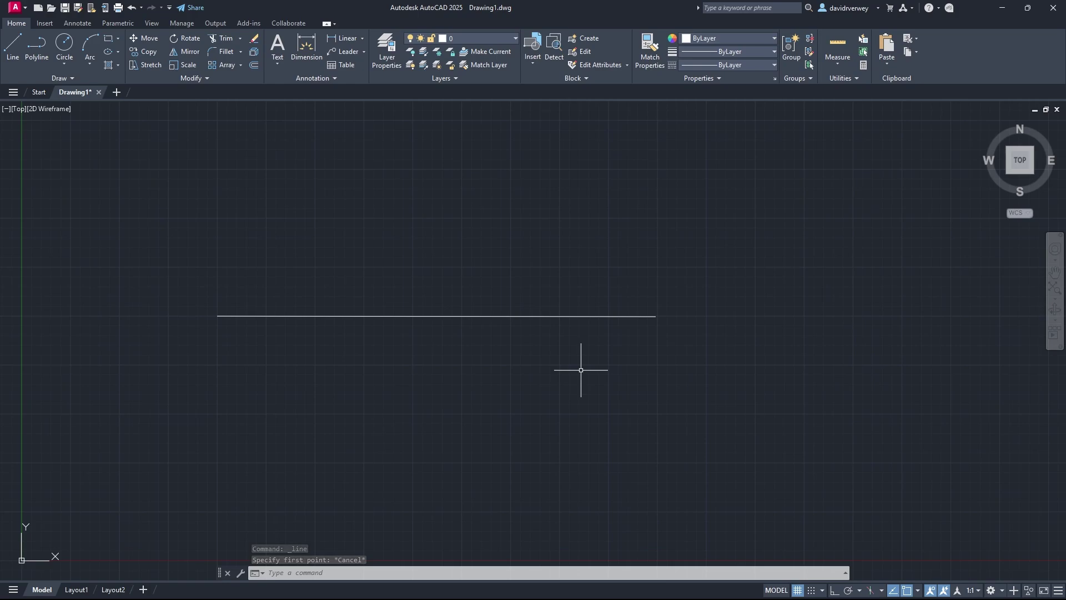
- Set the drawing's length units to Architectural with a precision of 0'-0 1/16"
type("units")
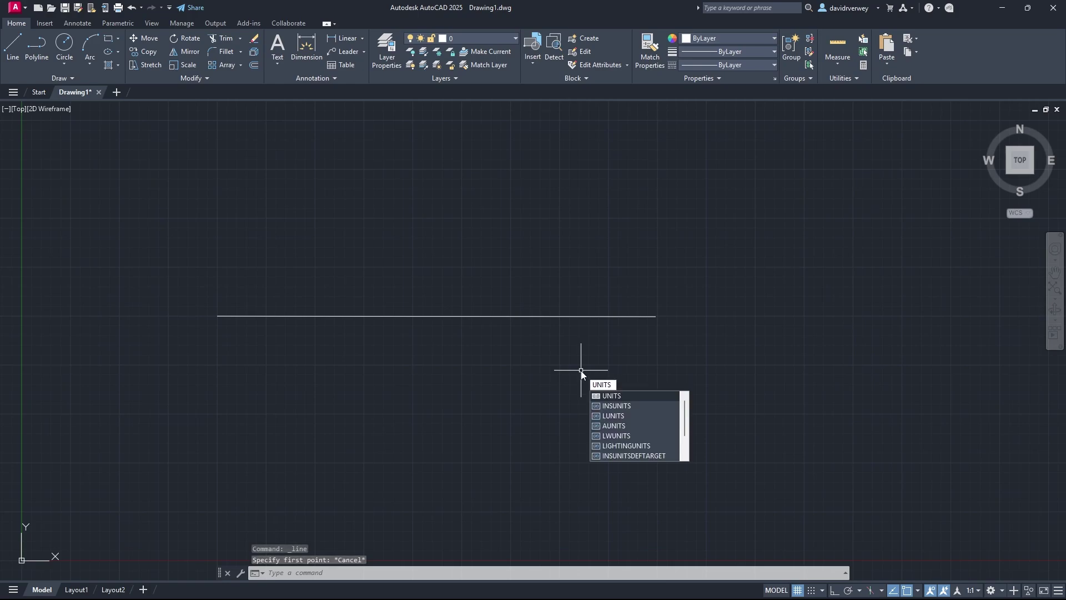
key("Return")
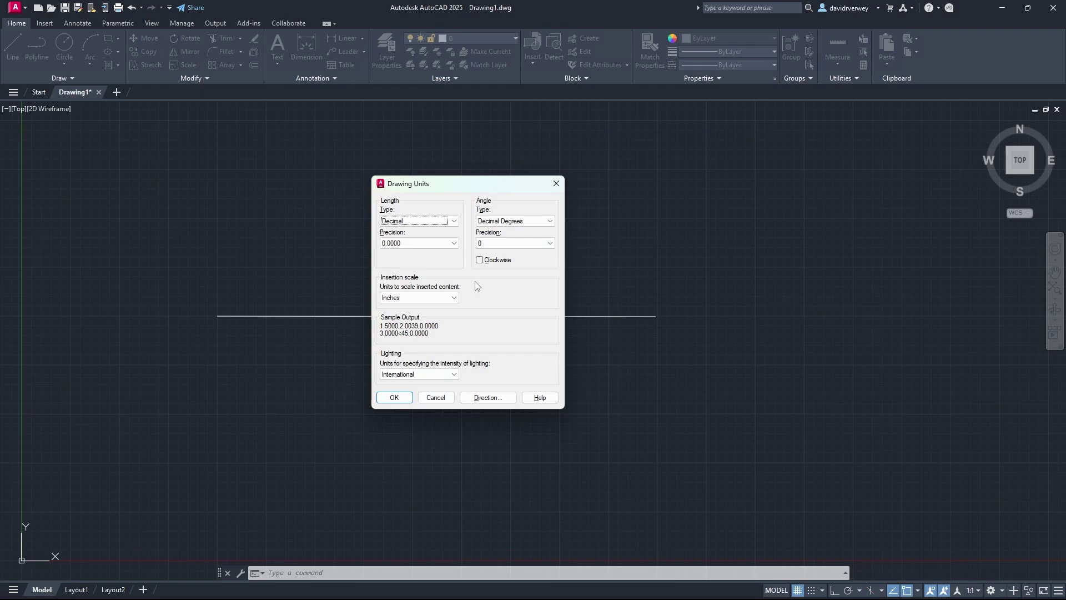
left_click(447, 222)
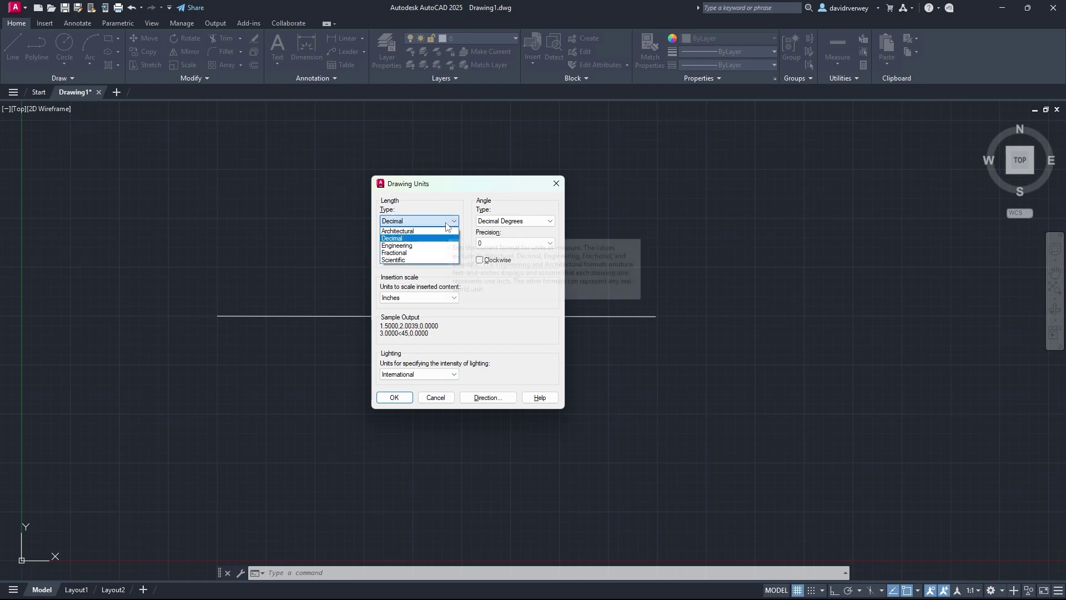
left_click(405, 231)
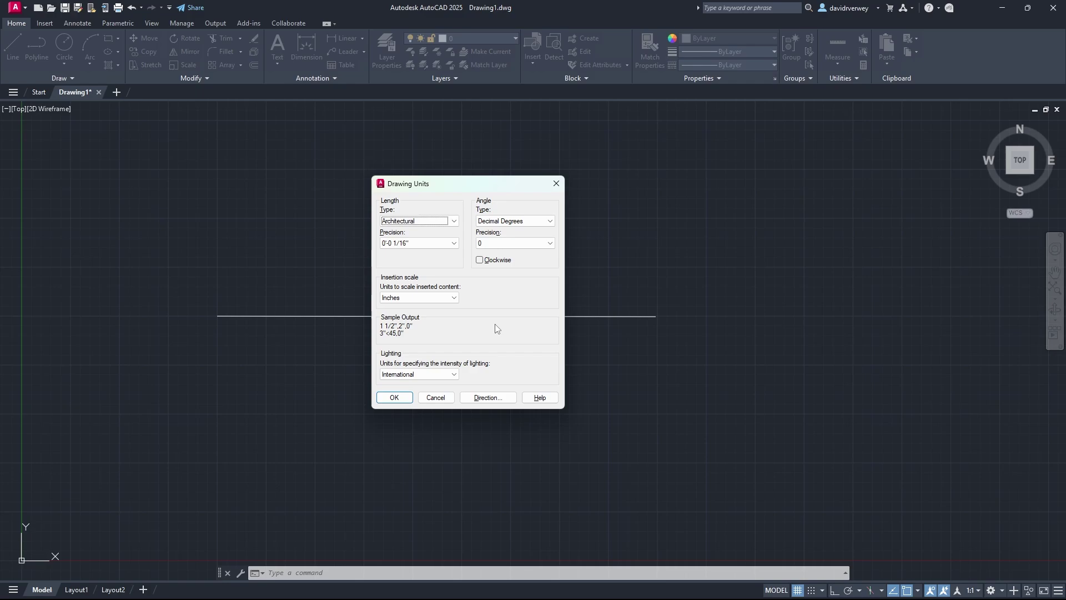
left_click(420, 245)
left_click(420, 245)
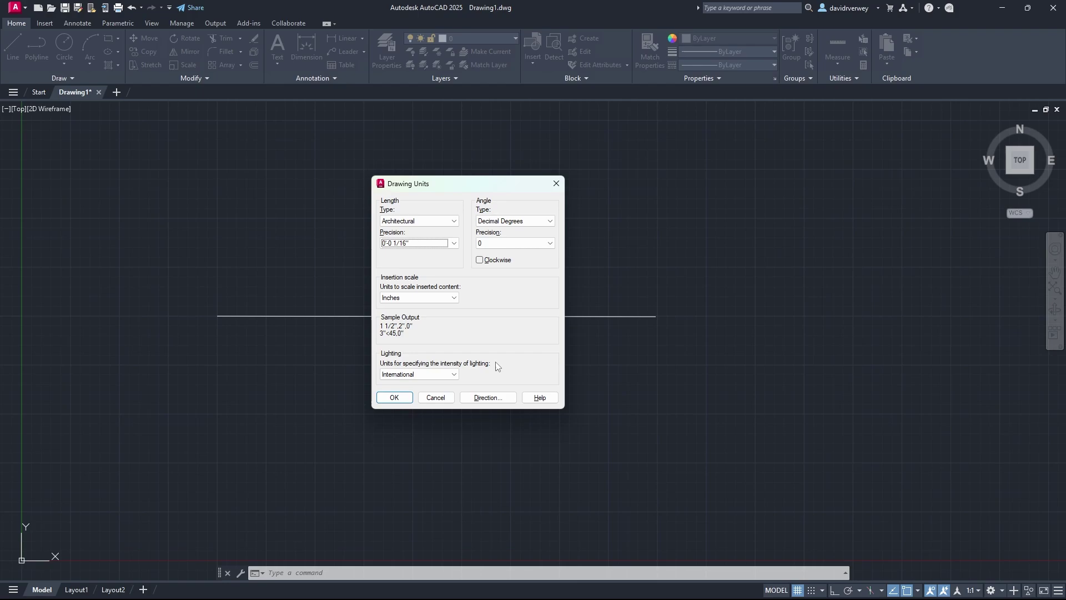
left_click(395, 398)
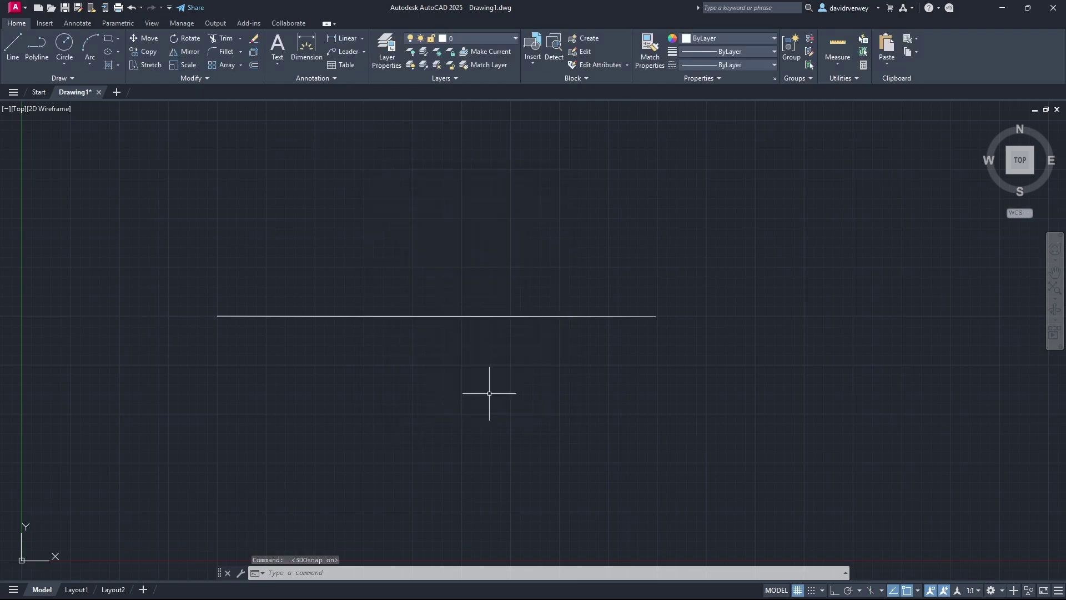
- Draw two connected lines from the horizontal line's right endpoint, one vertically upward and one horizontally back to the left
left_click(31, 51)
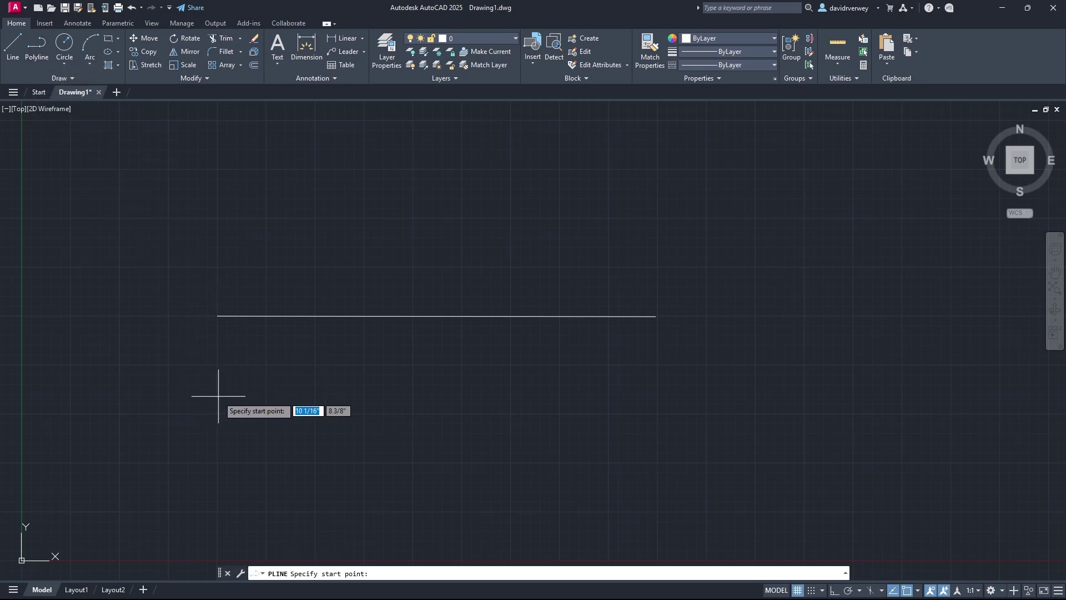
key("Escape")
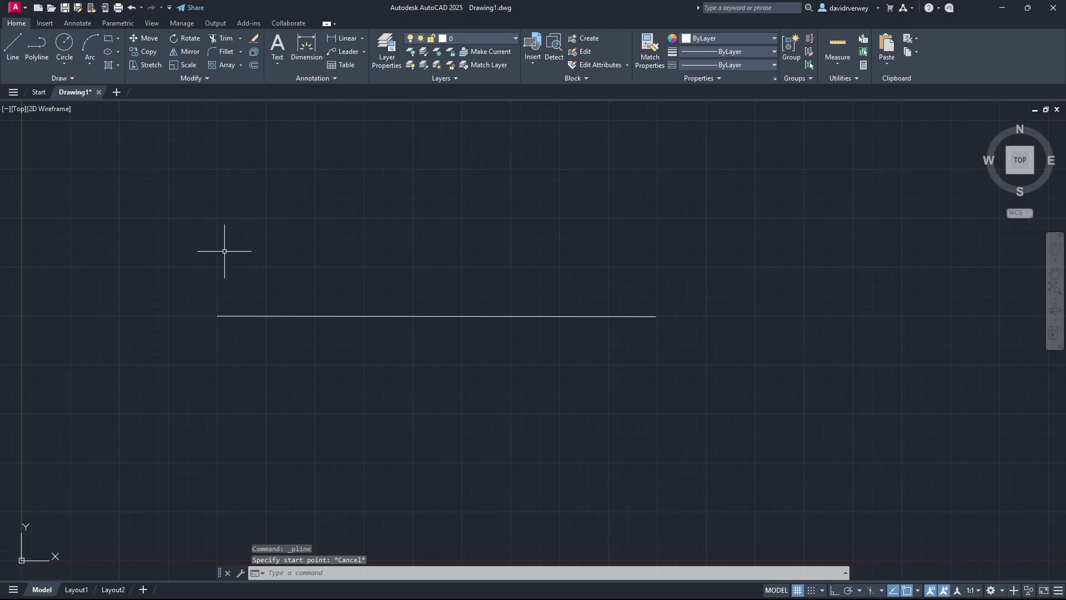
left_click(20, 56)
left_click(656, 316)
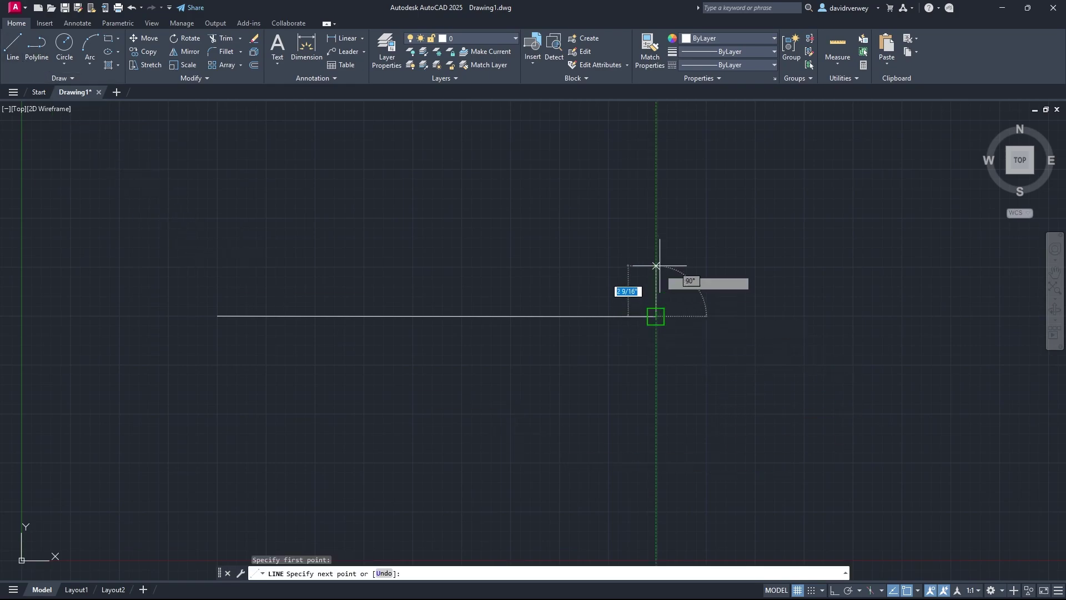
left_click(656, 193)
left_click(388, 194)
key("Escape")
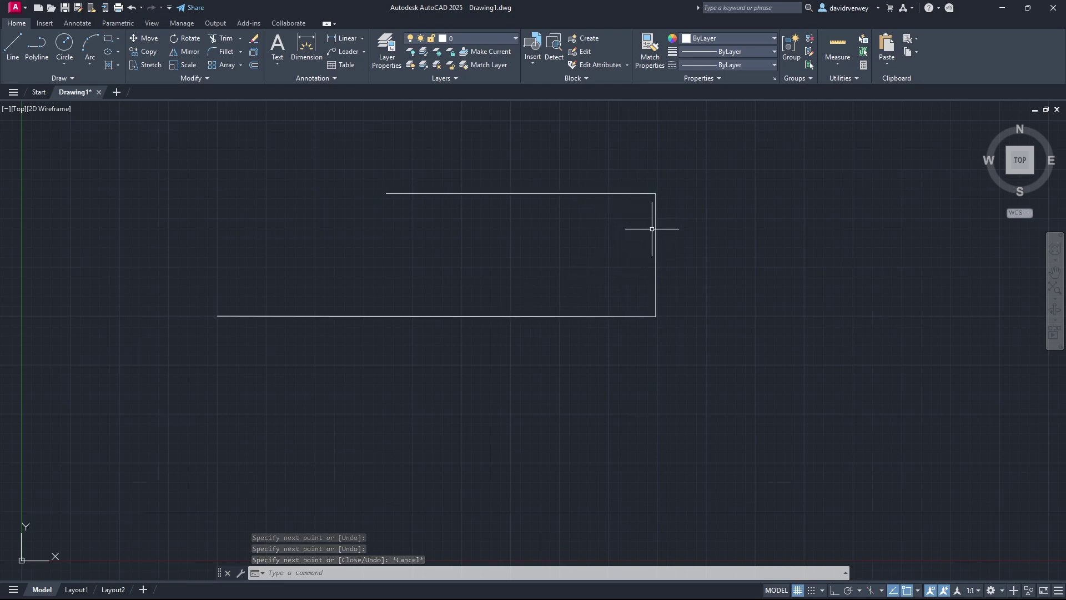
- Select the bottom, vertical and top lines in turn to check whether they are separate objects, and clear the selection
left_click(632, 316)
key("Escape")
left_click(655, 250)
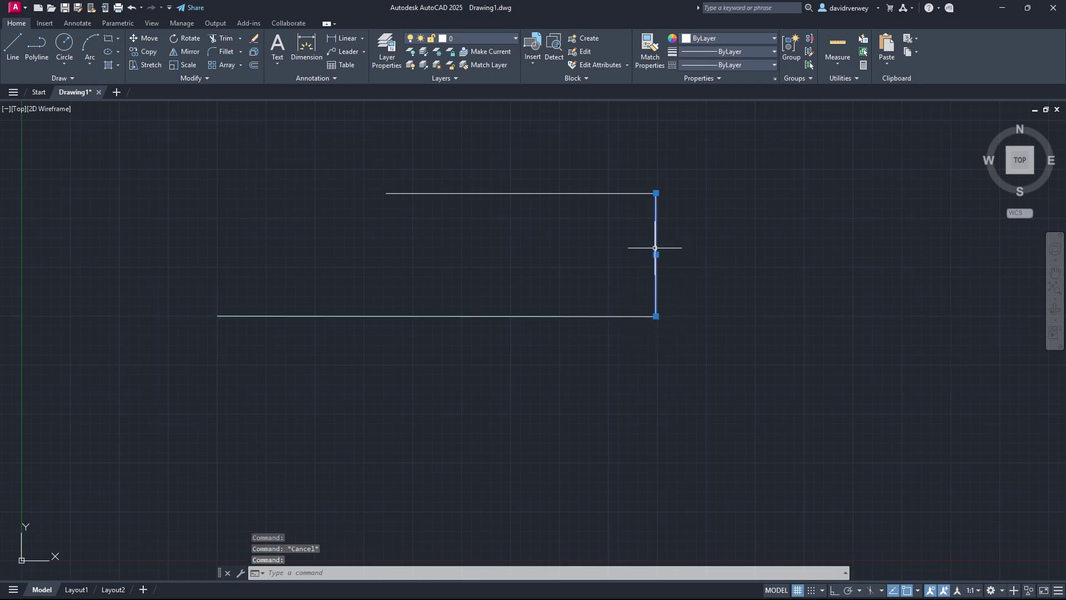
left_click(523, 322)
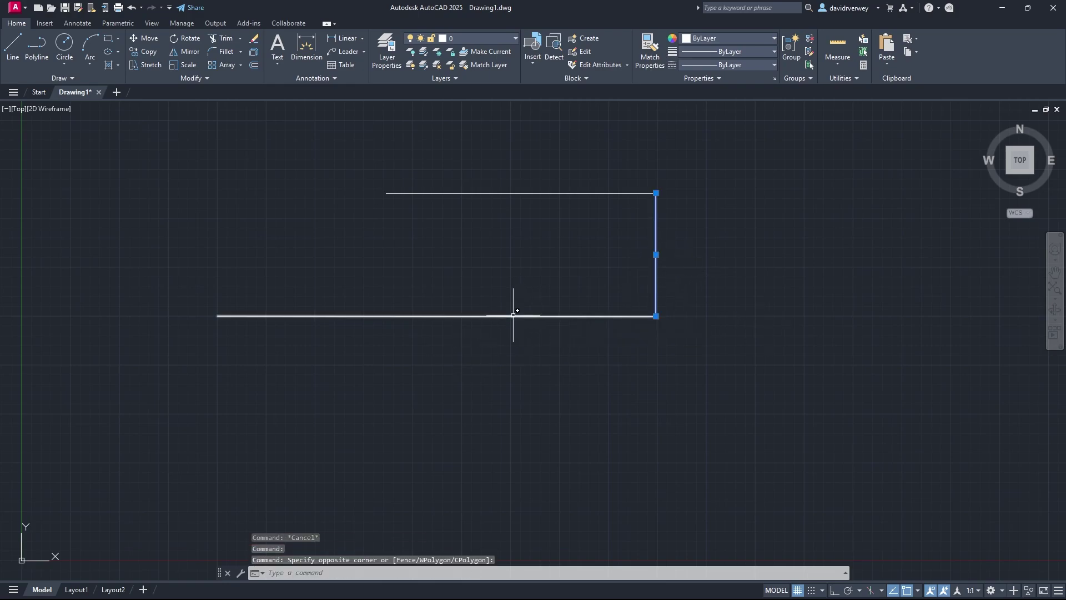
key("Escape")
left_click(578, 193)
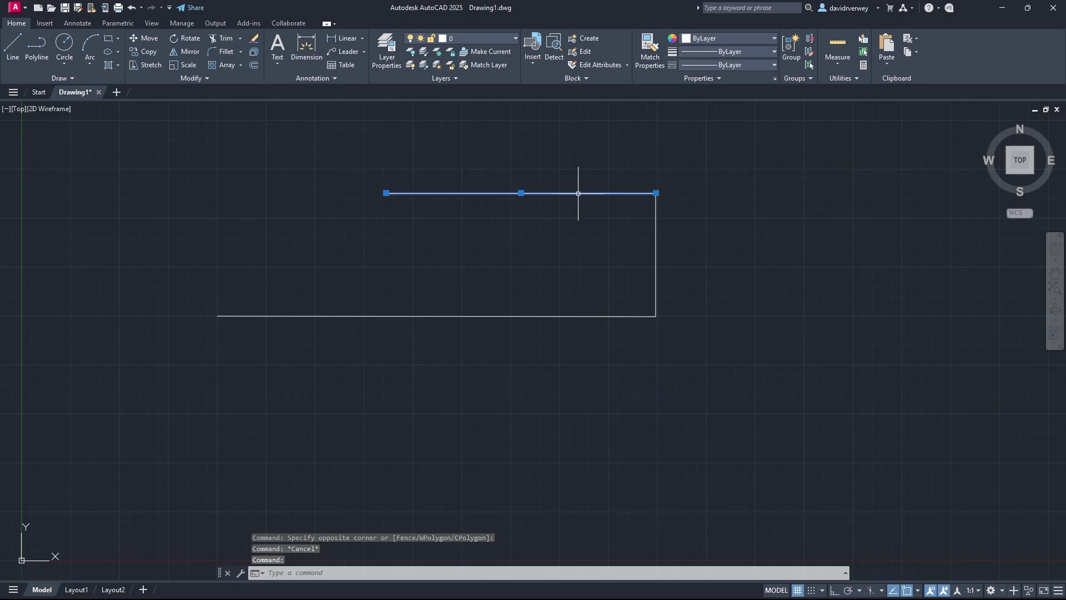
left_click(655, 251)
key("Escape")
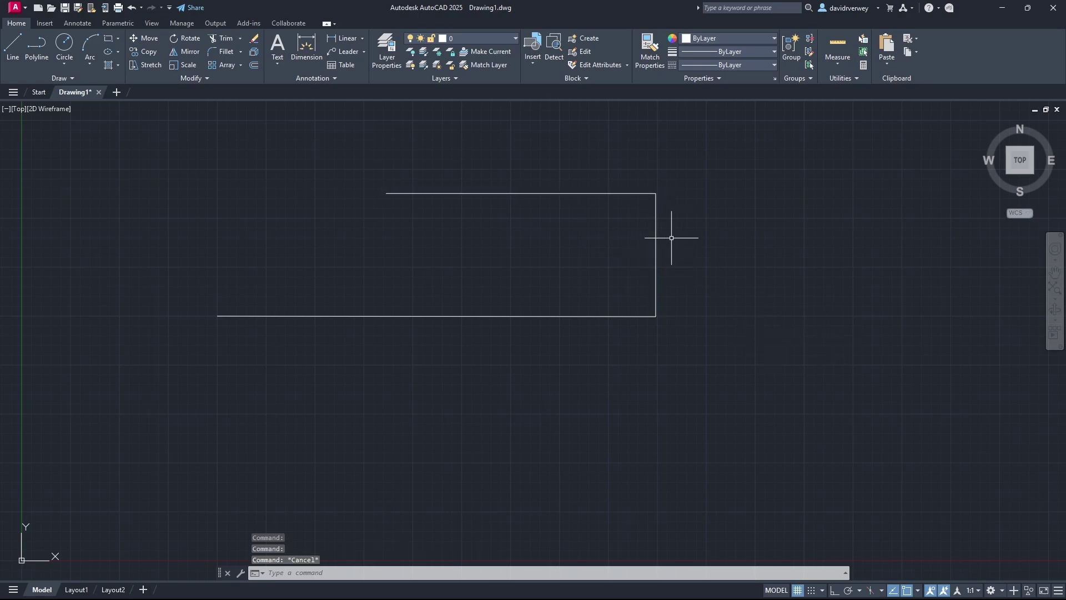
left_click(597, 194)
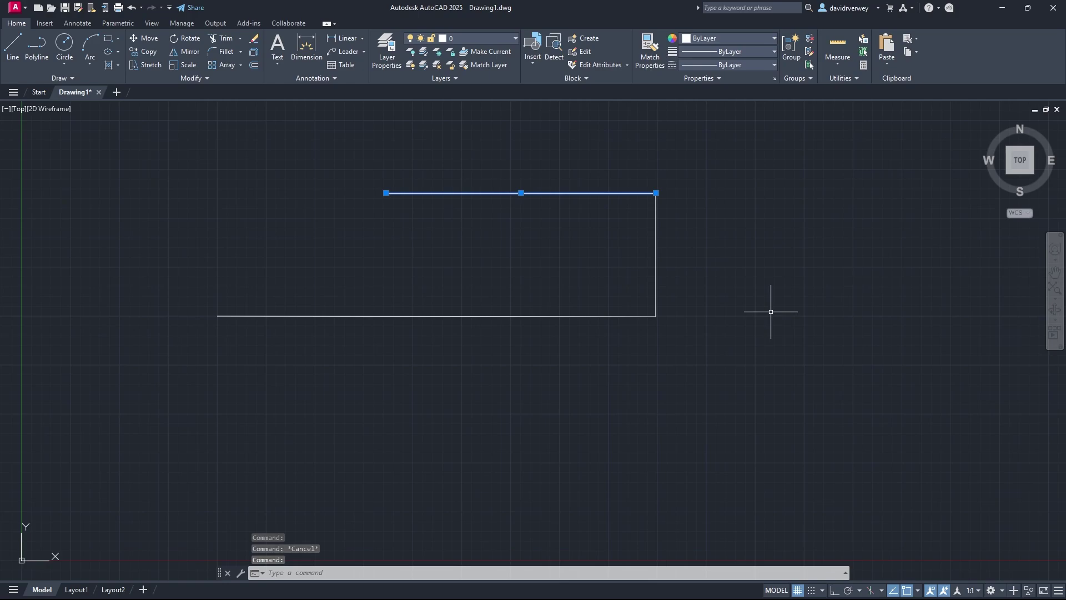
key("Escape")
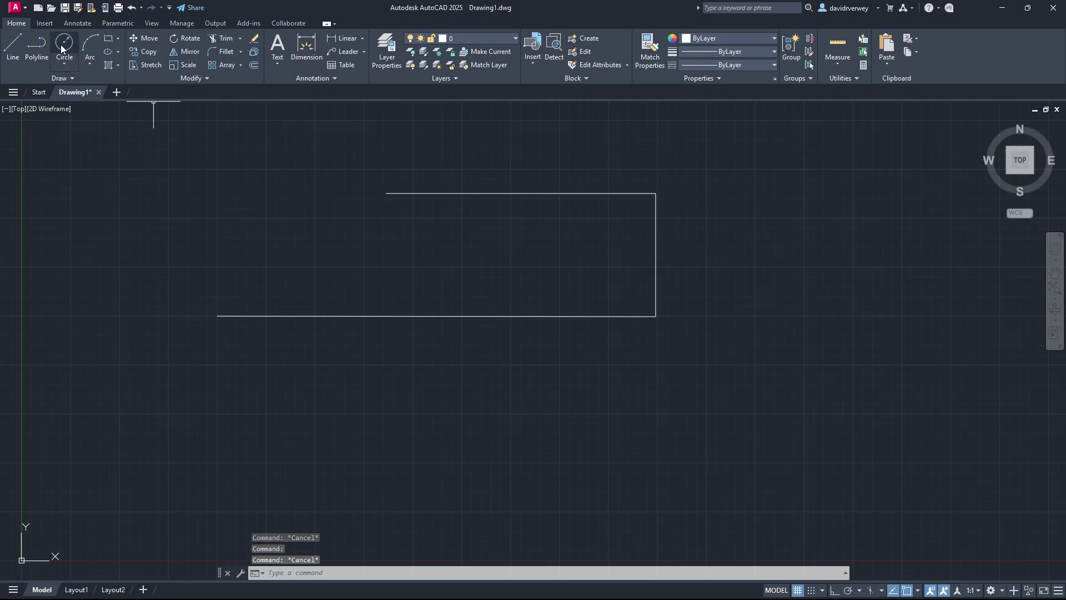
- Draw a polyline over the existing lines, from left of the bottom line through both right corners to the top line's left endpoint
left_click(37, 45)
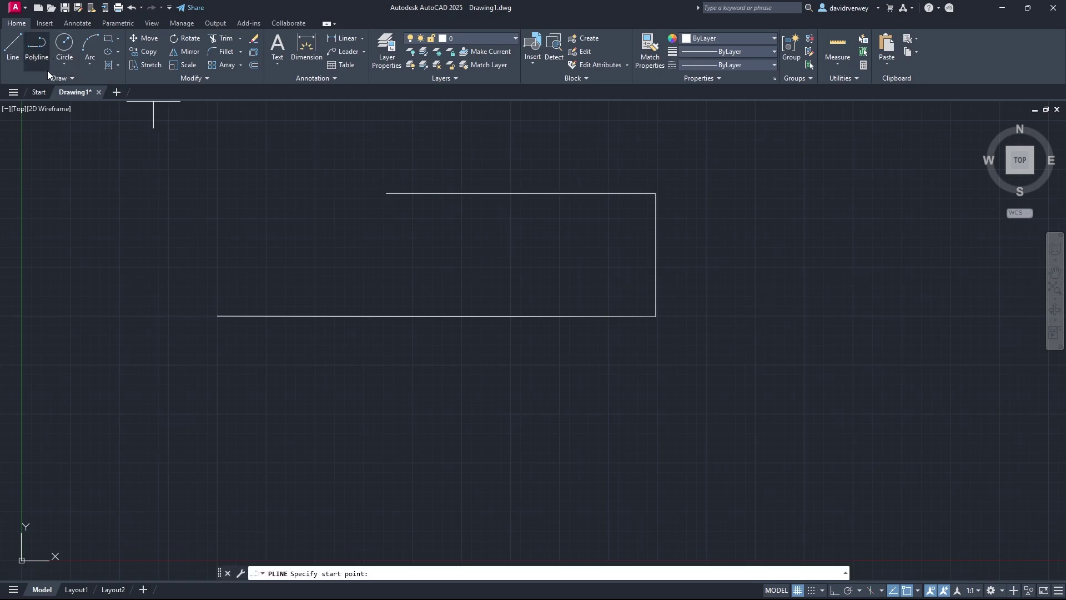
left_click(169, 315)
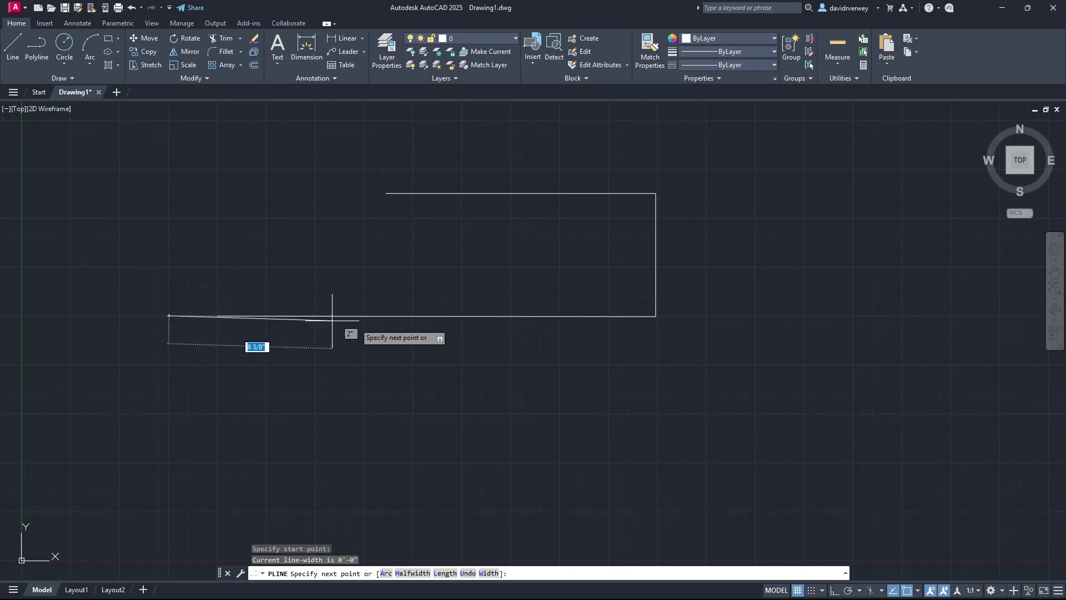
left_click(656, 316)
left_click(656, 194)
left_click(387, 193)
key("Escape")
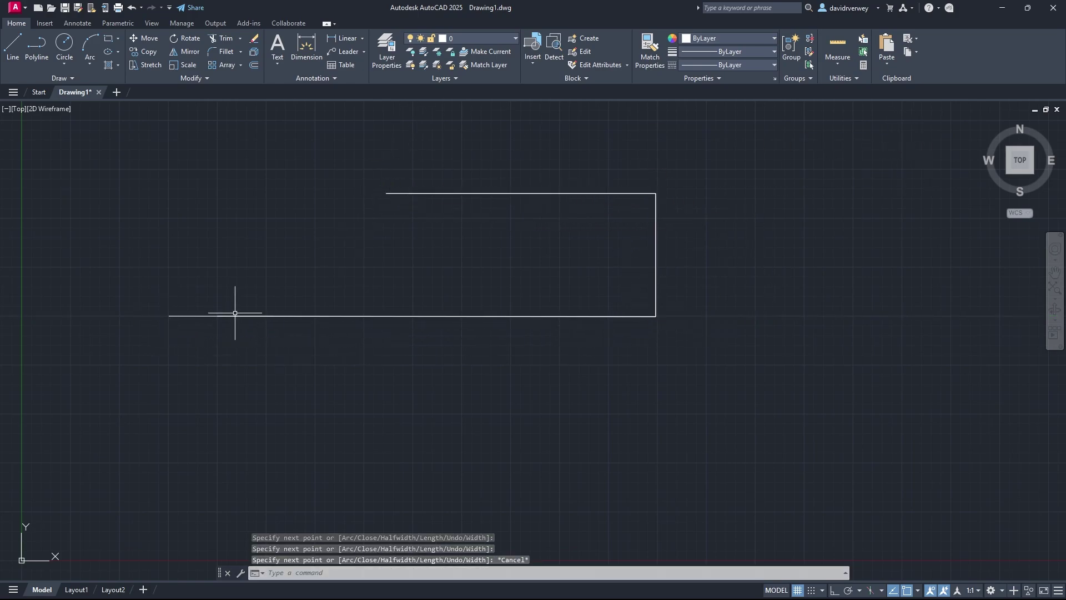
- Move the new polyline straight down from its bottom-left endpoint so it sits clear below the three separate lines
left_click(174, 314)
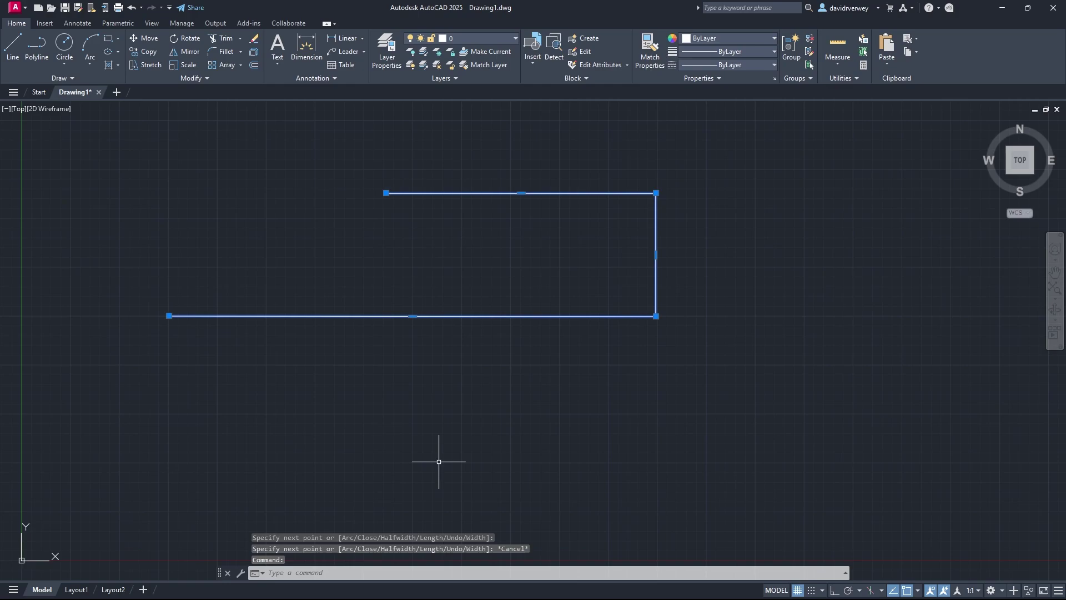
type("move")
key("Return")
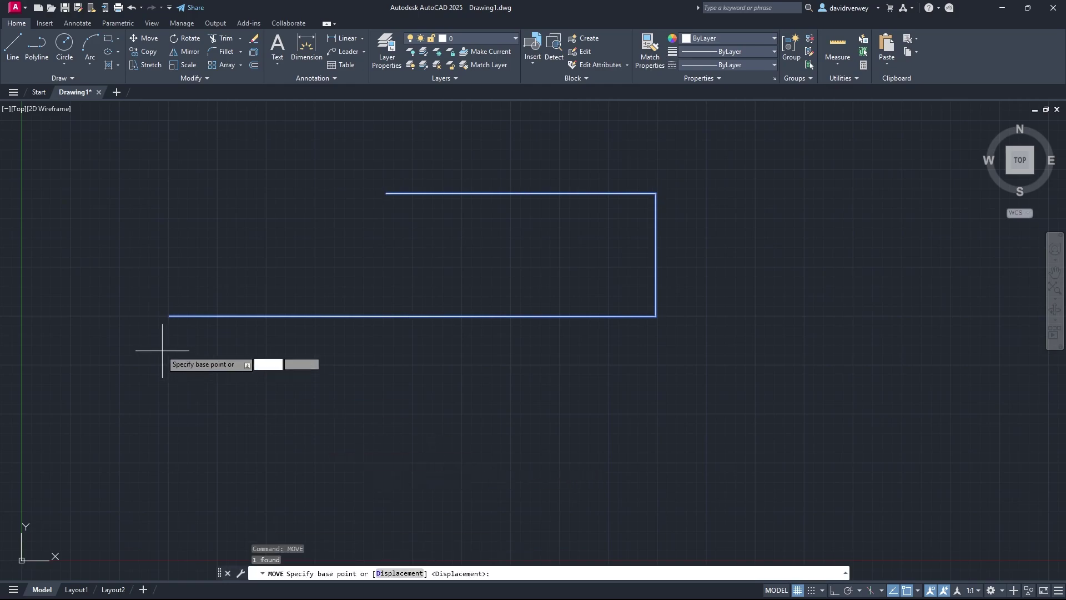
left_click(169, 316)
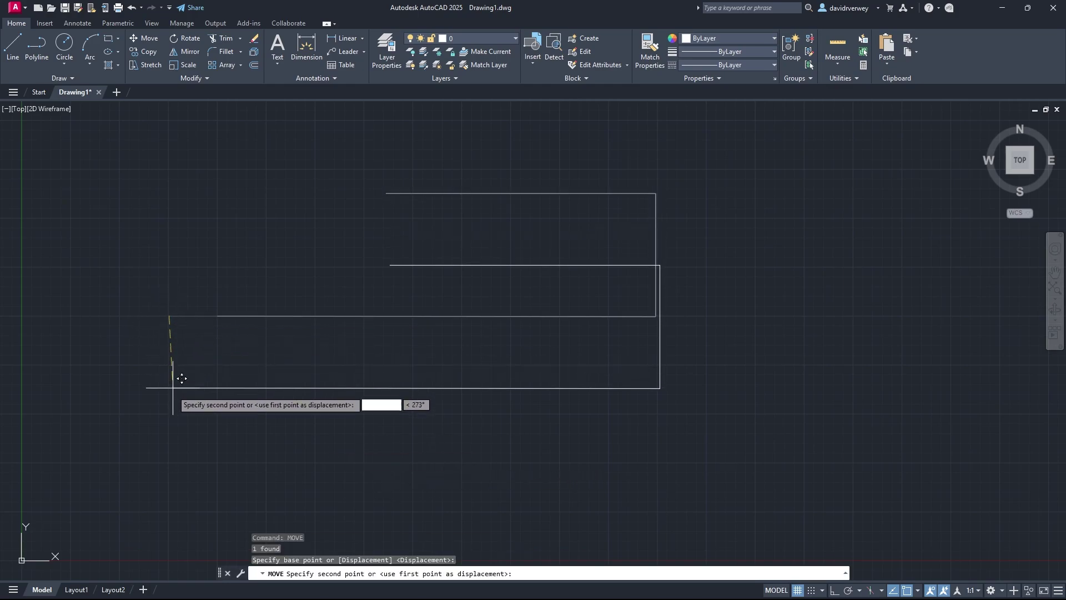
left_click(168, 455)
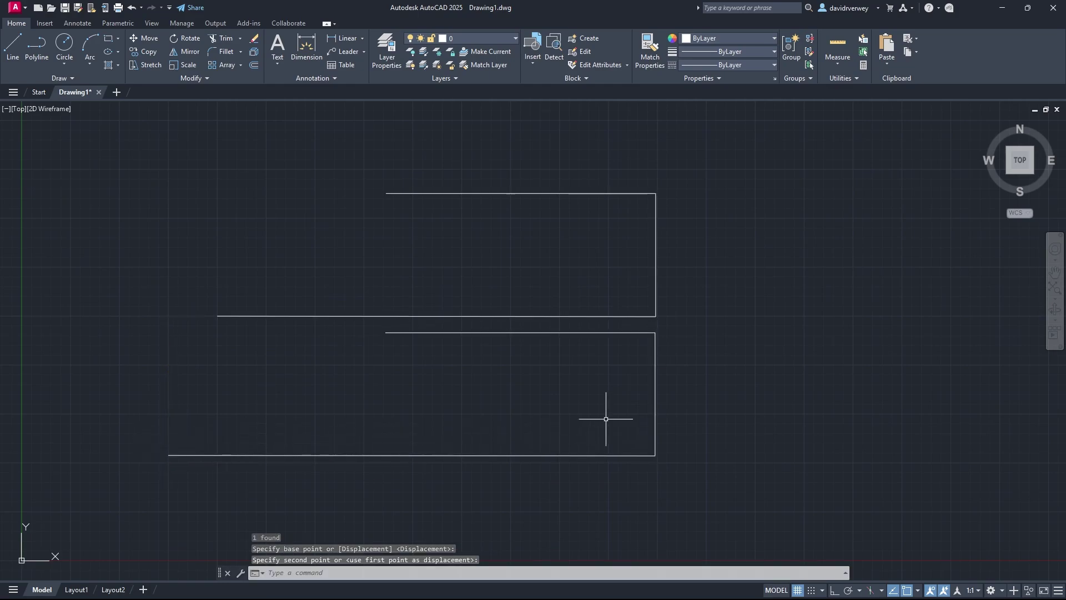
- Select the lower polyline and the upper three lines in turn with crossing windows to compare their grips, clearing each selection
left_click(761, 421)
left_click(472, 436)
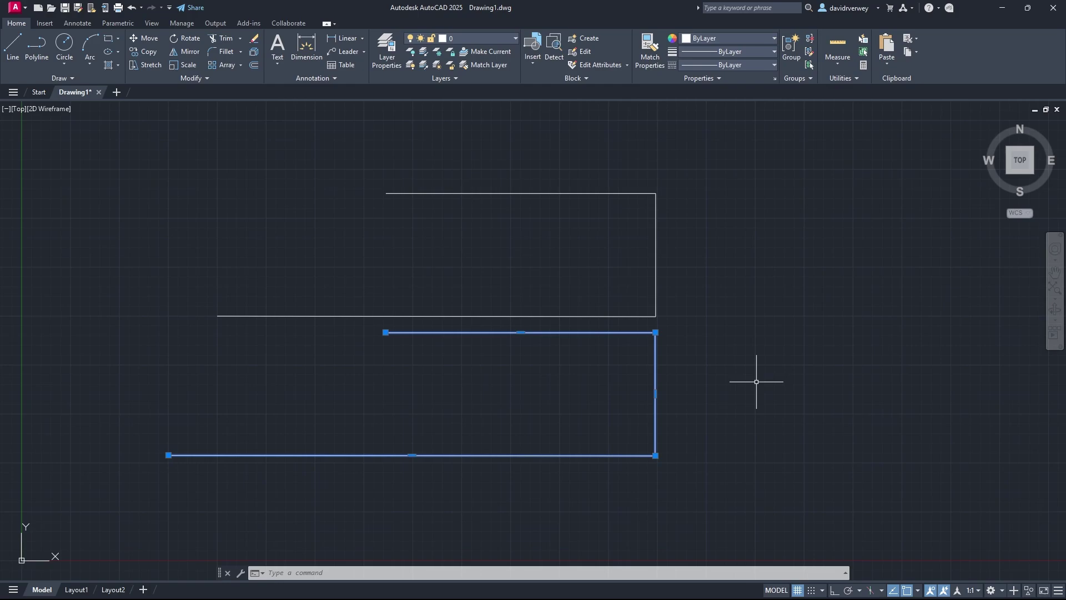
key("Escape")
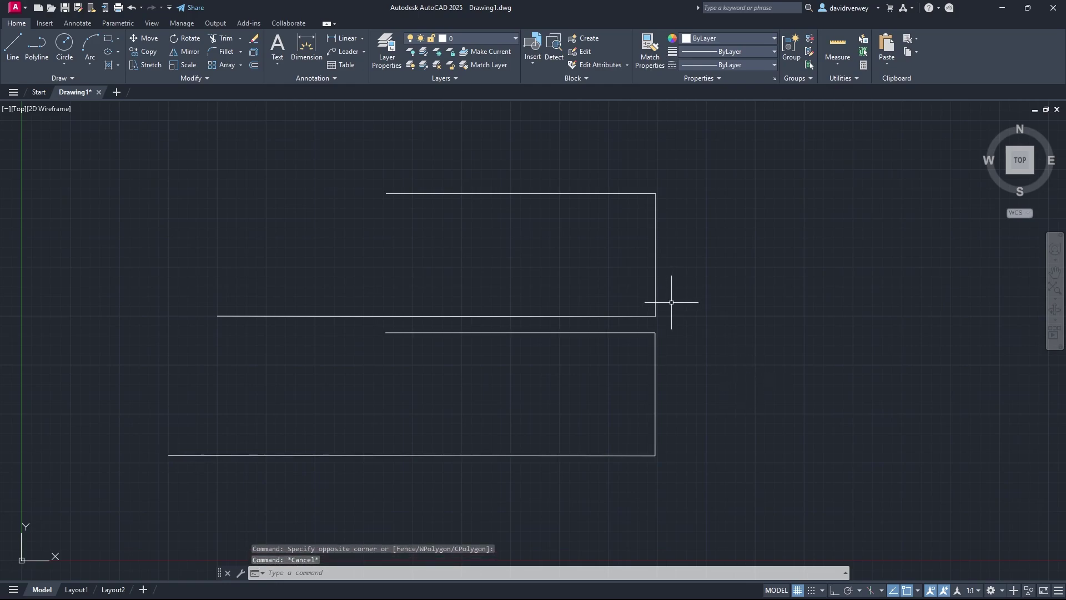
left_click(694, 322)
left_click(522, 191)
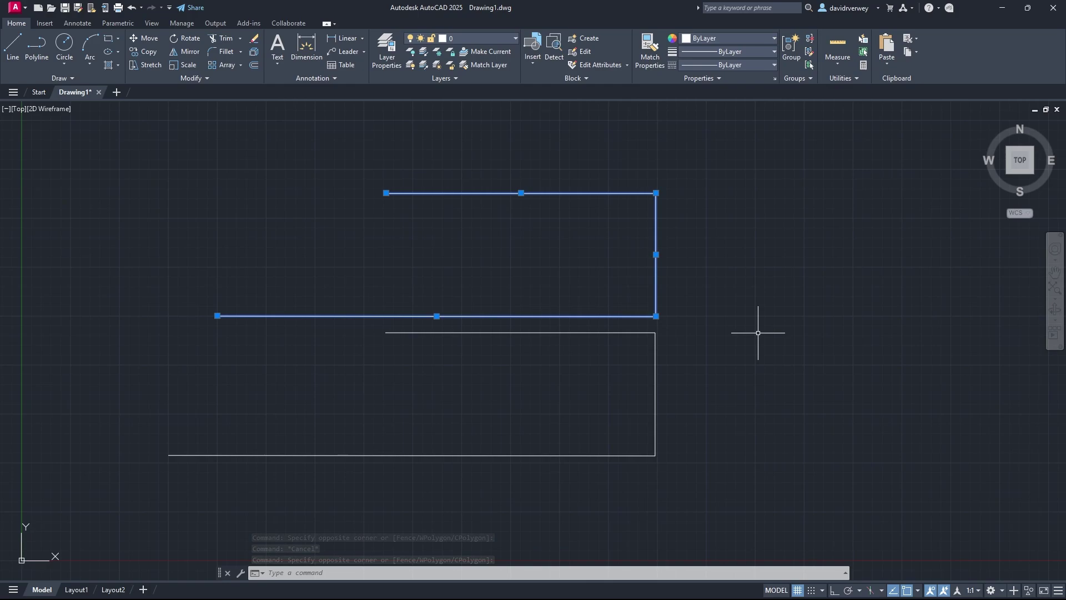
key("Escape")
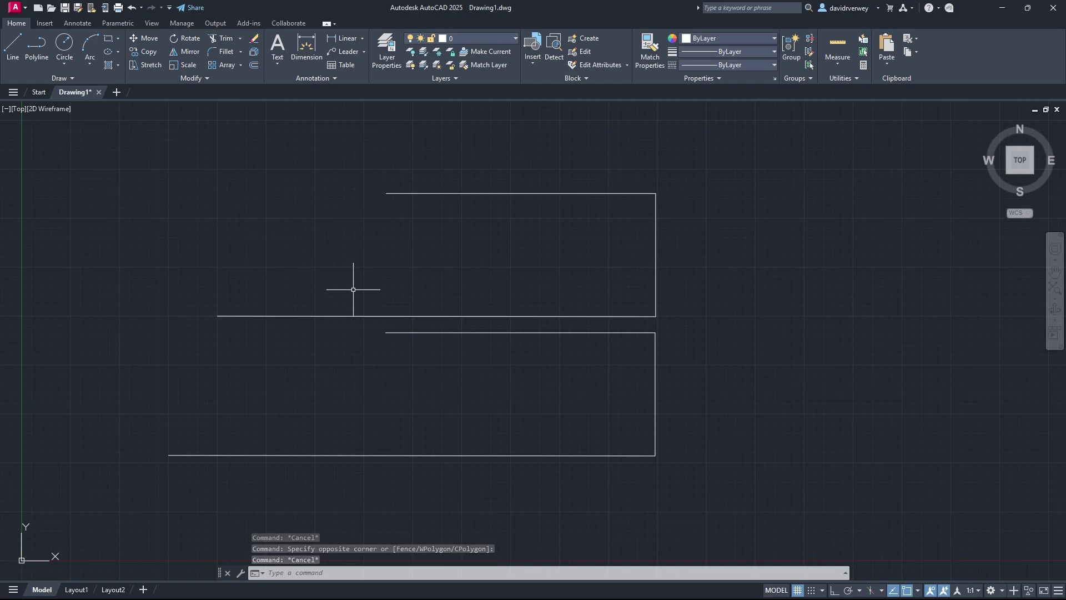
- Draw a closed, irregular five-sided shape with the Line command to the upper left of the open shapes
left_click(12, 46)
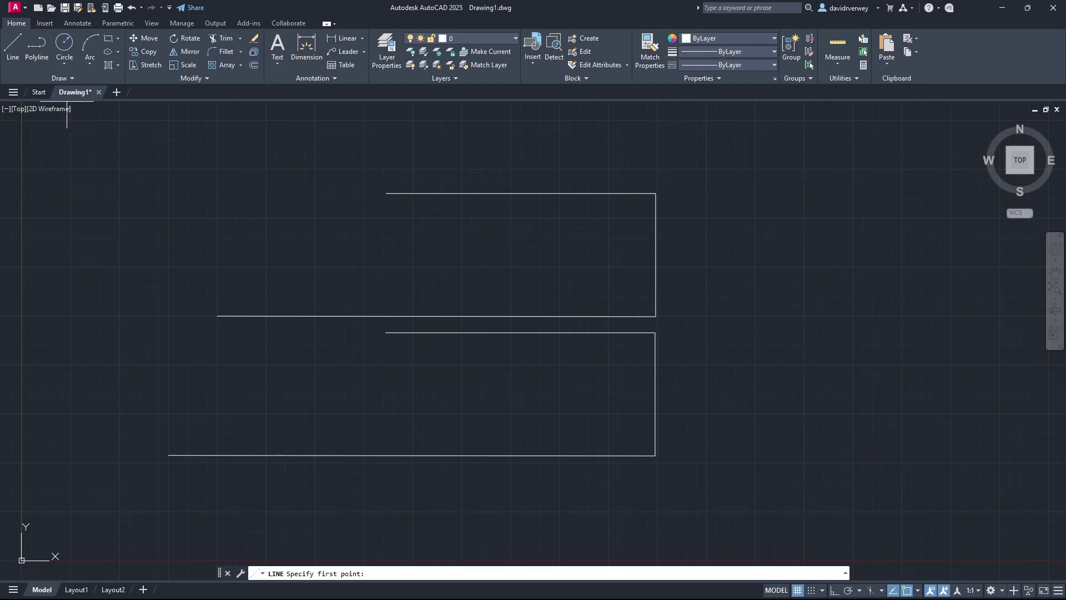
left_click(135, 197)
left_click(269, 158)
left_click(268, 228)
left_click(142, 279)
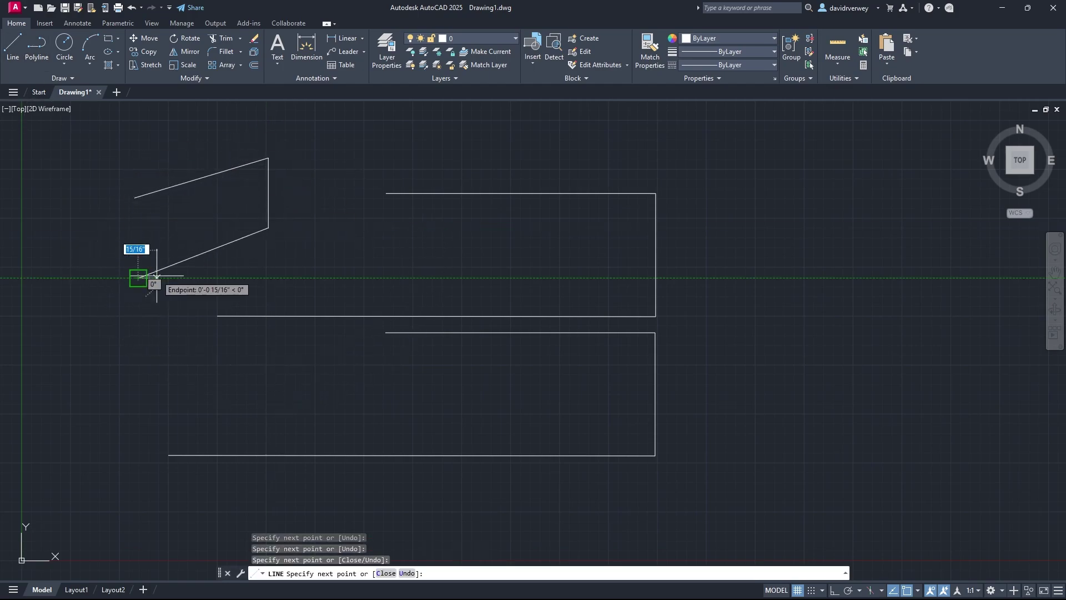
right_click(117, 235)
left_click(101, 228)
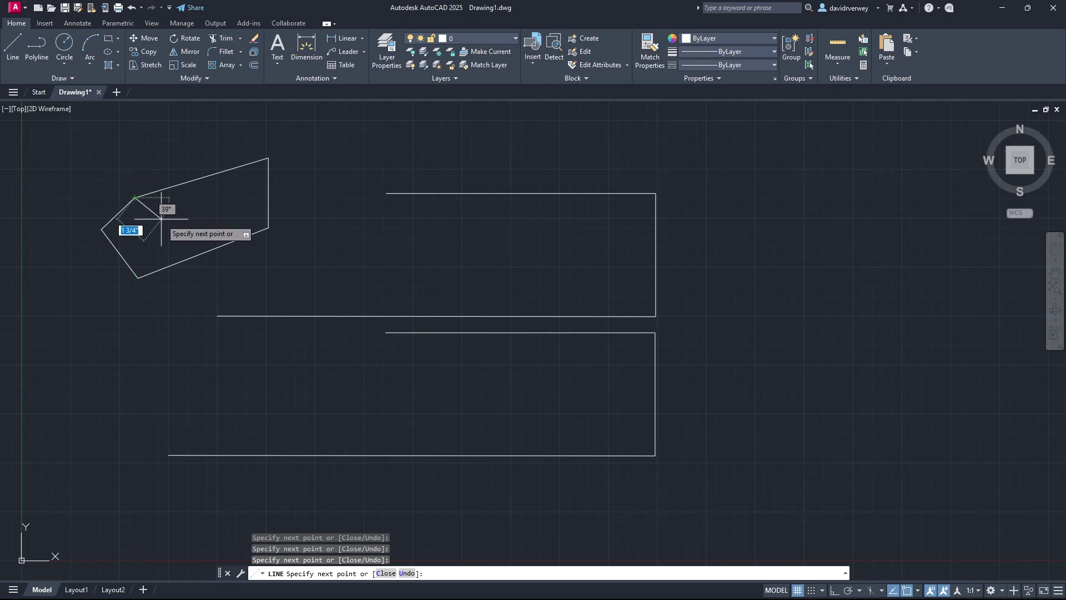
key("Escape")
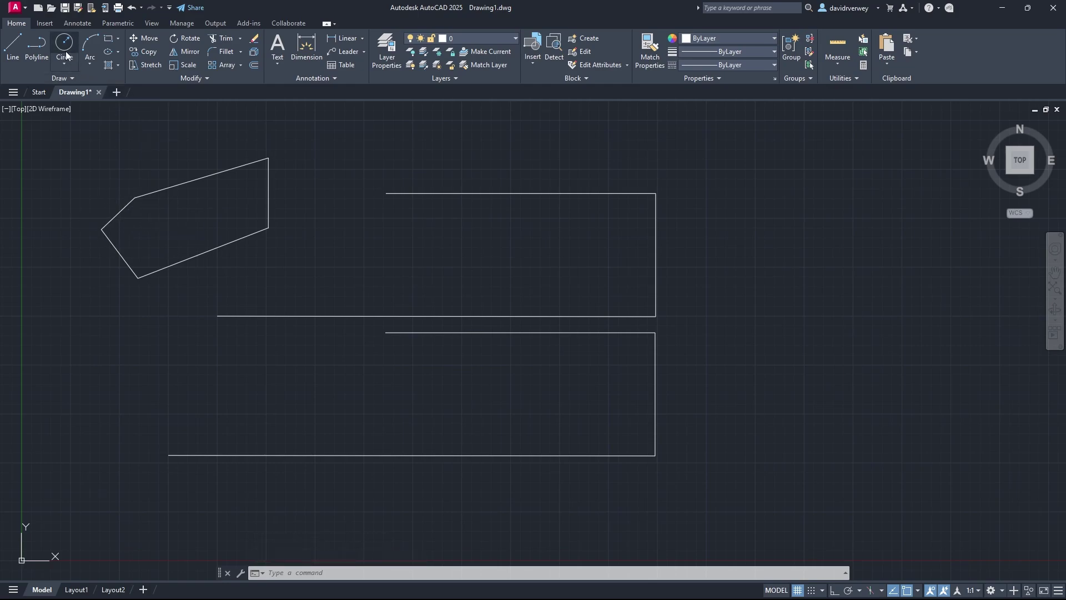
- Draw a circle with a radius of about 1 1/2" in the empty area right of the open shapes
key("Return")
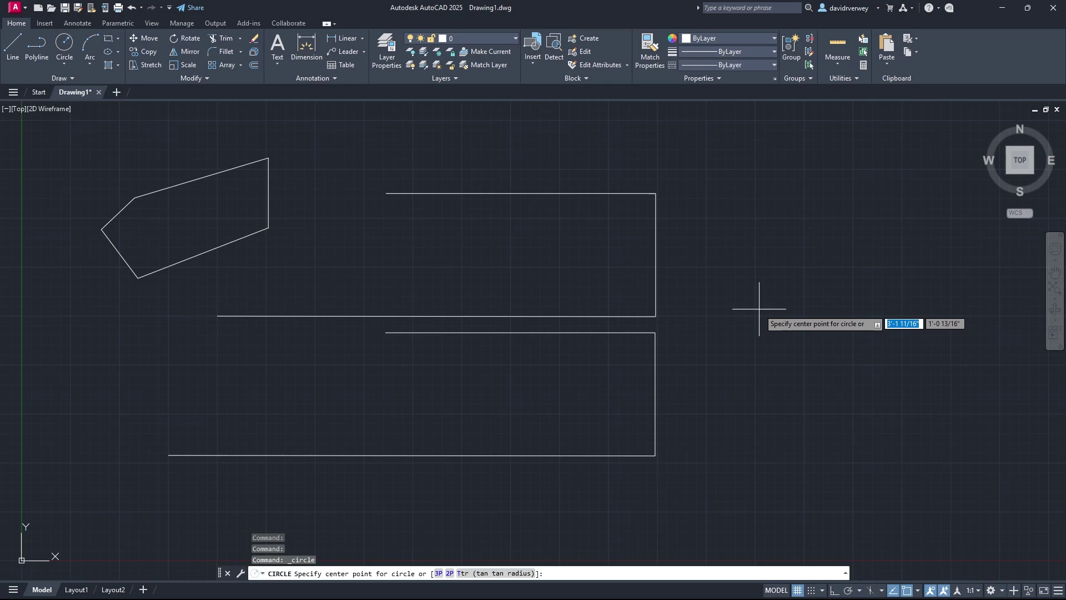
middle_click_drag(1027, 294, 777, 283)
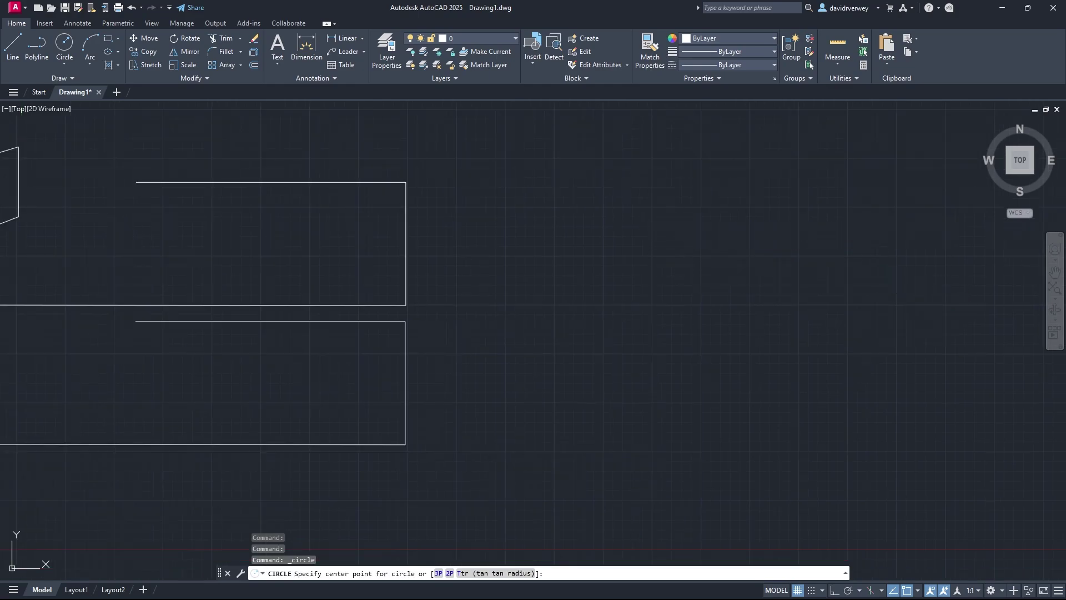
left_click(671, 219)
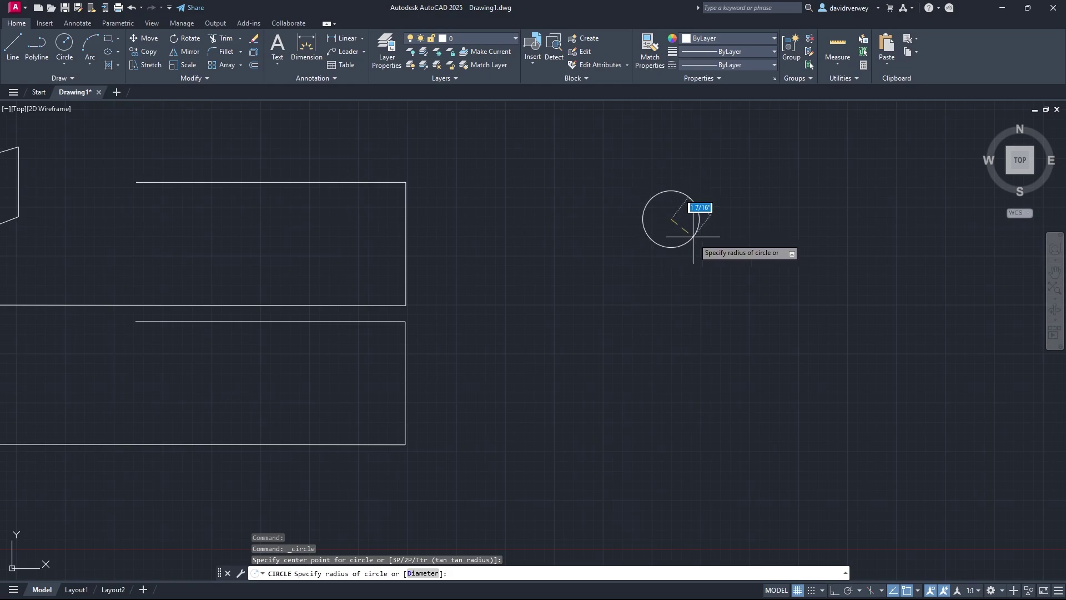
left_click(699, 230)
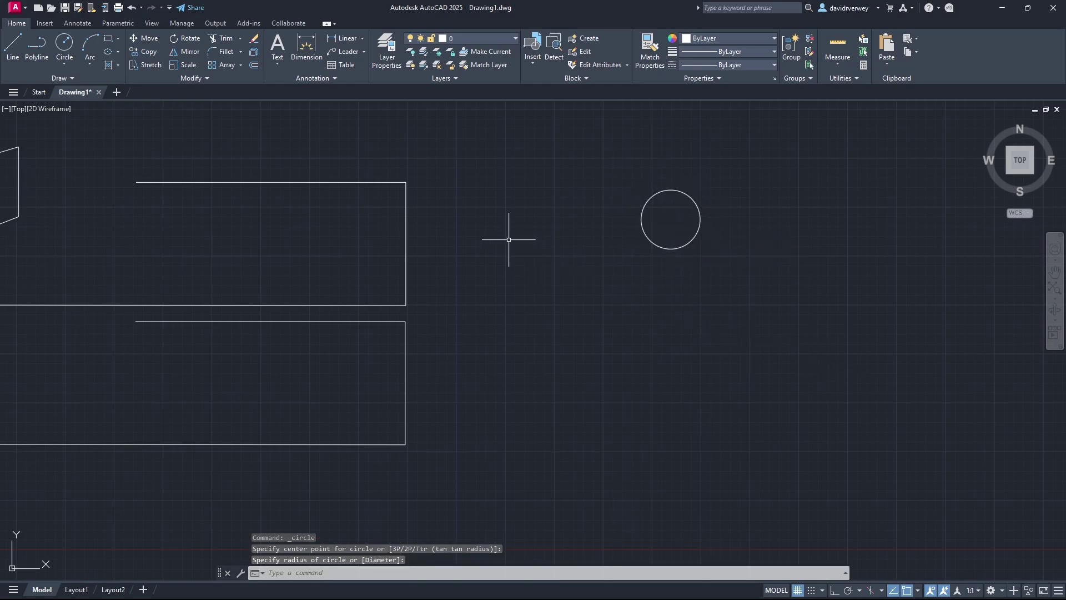
- Try the Diameter option of the Circle command on a second circle directly below the first
left_click(76, 48)
left_click(670, 322)
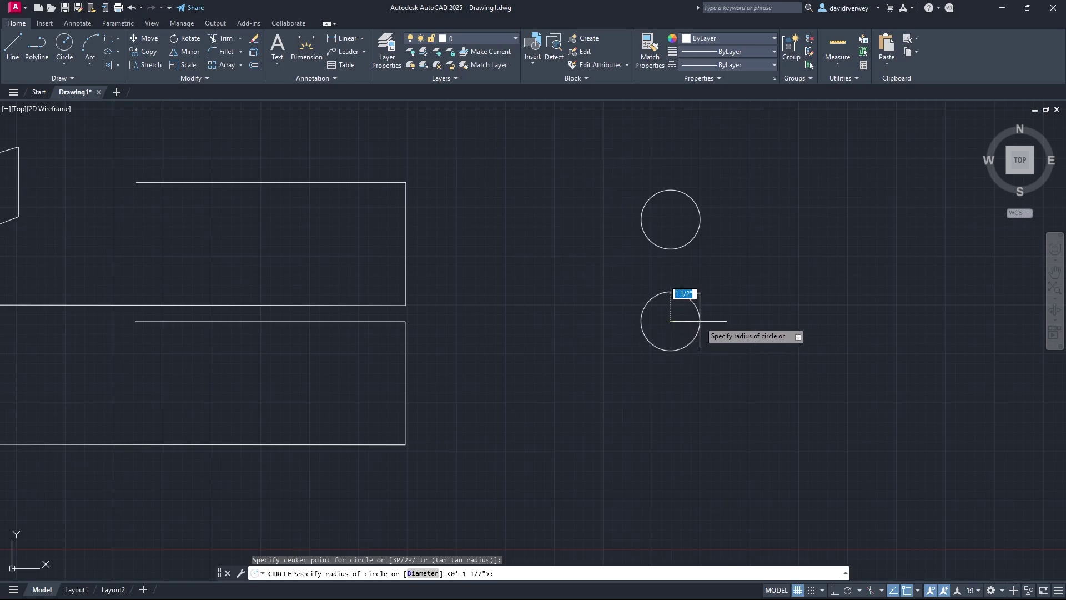
key("Down")
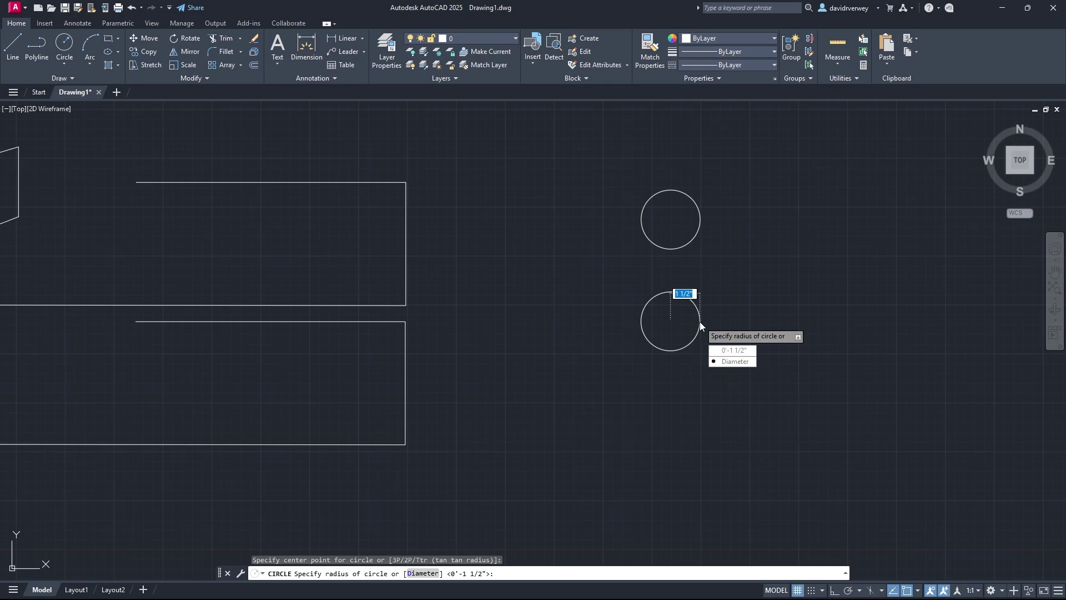
key("Return")
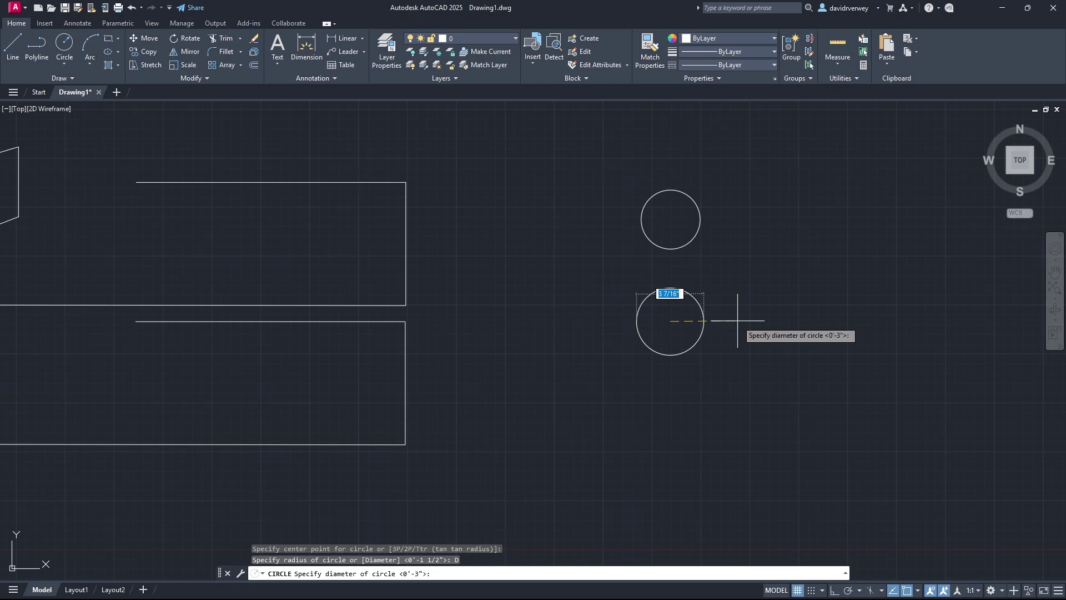
key("Escape")
- Draw a 3-Point arc from the upper shape's lower-right corner through the vertical line's midpoint to the top line's left endpoint, and check its grips
left_click(91, 47)
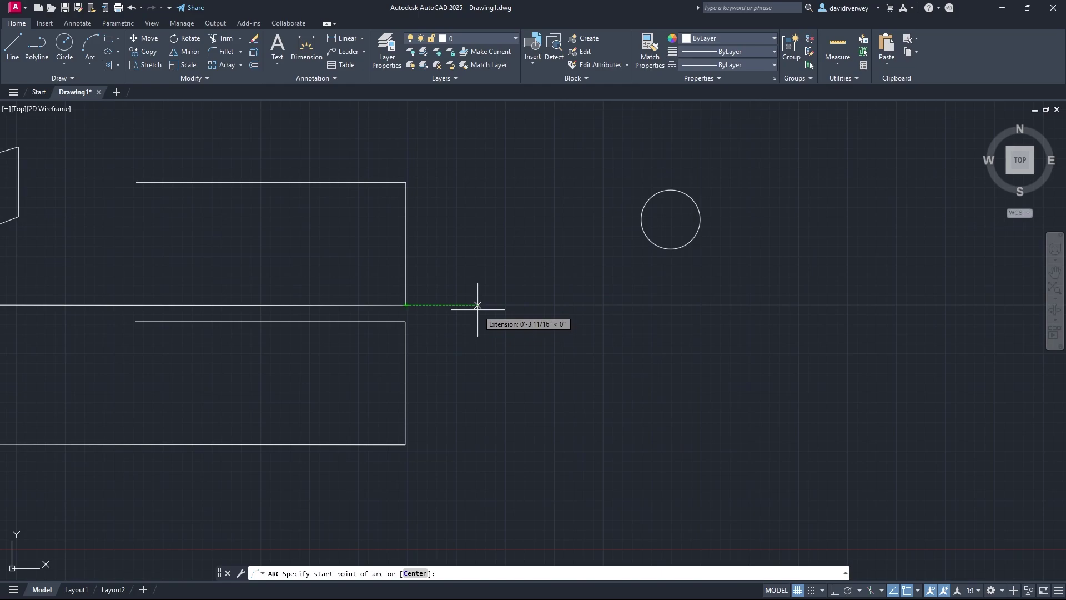
left_click(91, 65)
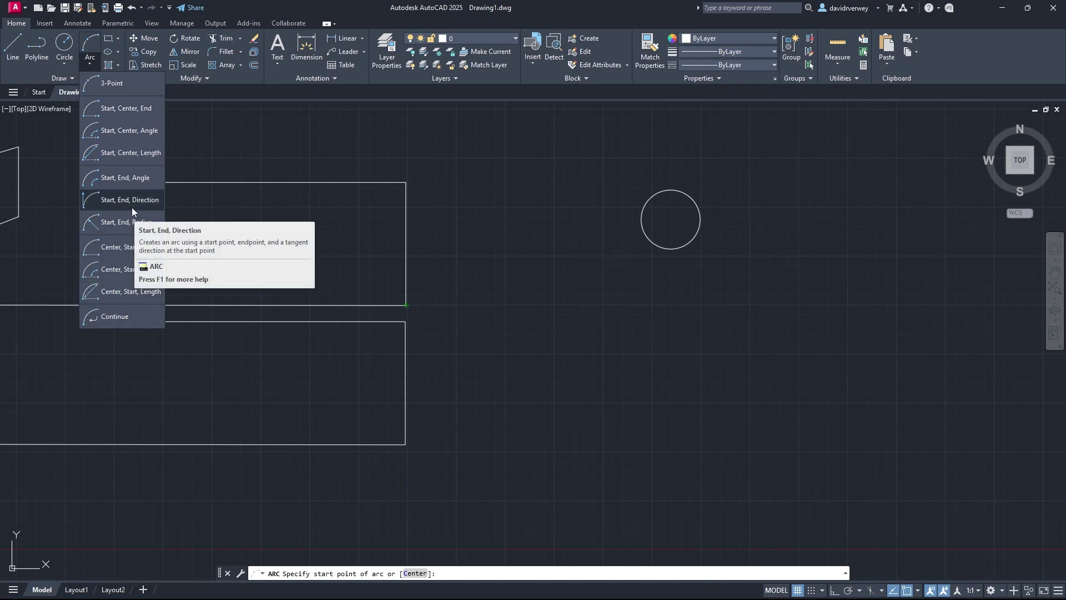
left_click(118, 83)
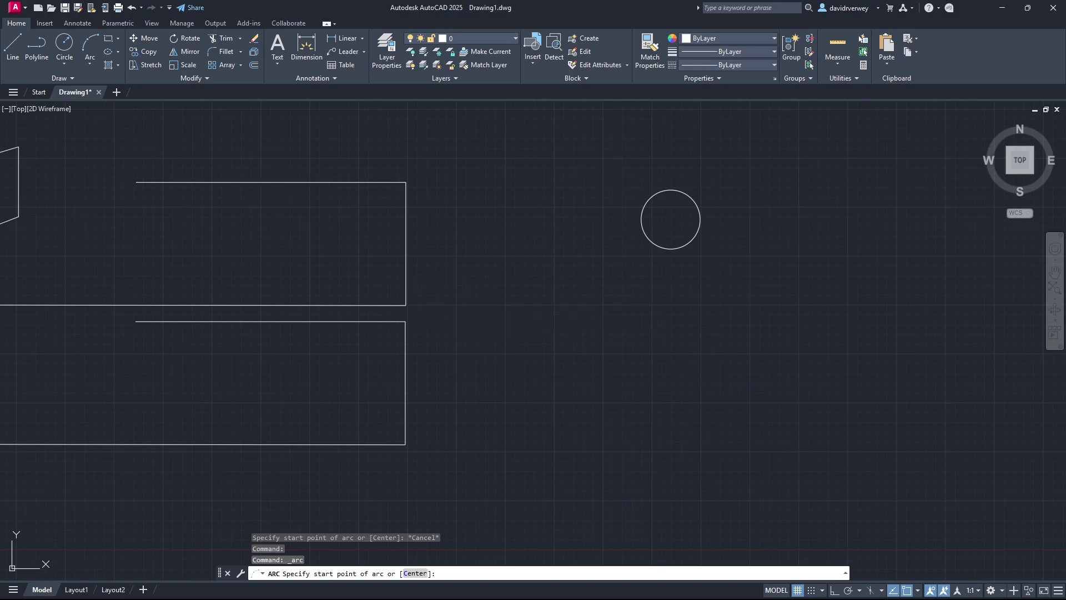
left_click(406, 305)
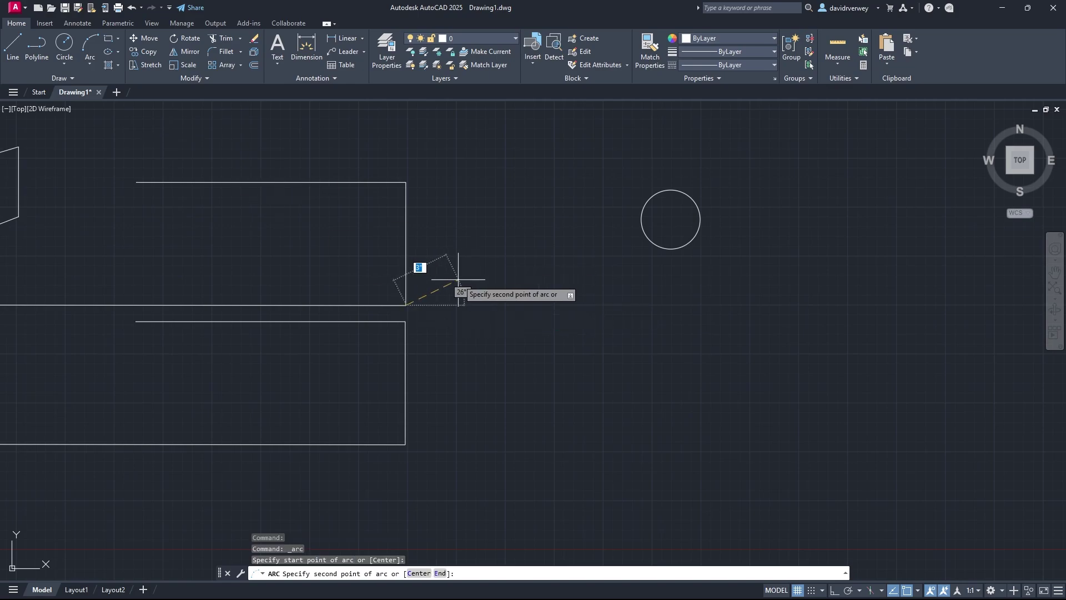
left_click(406, 242)
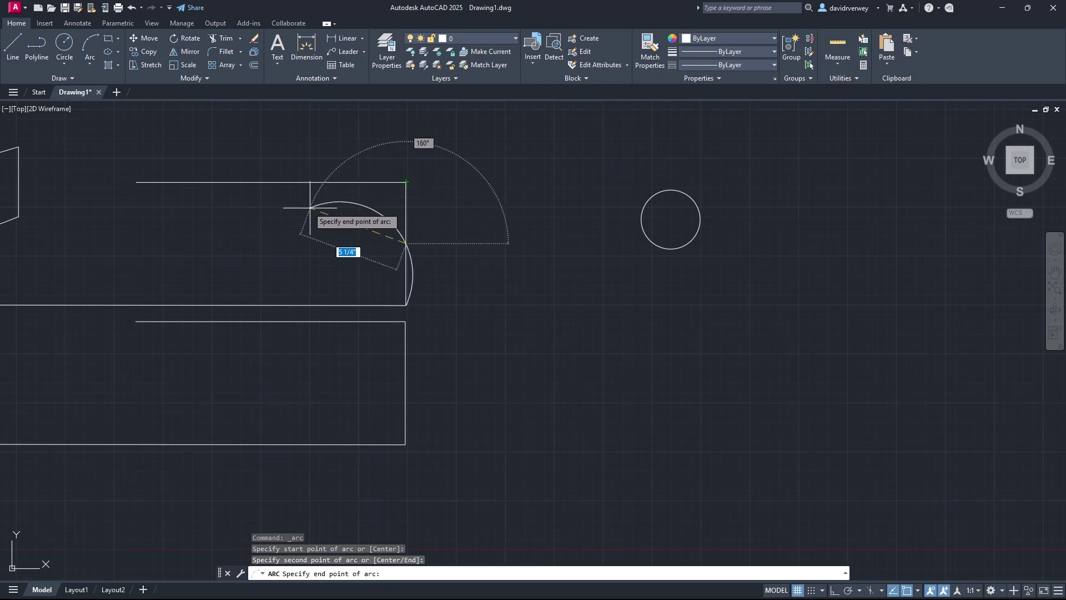
left_click(136, 182)
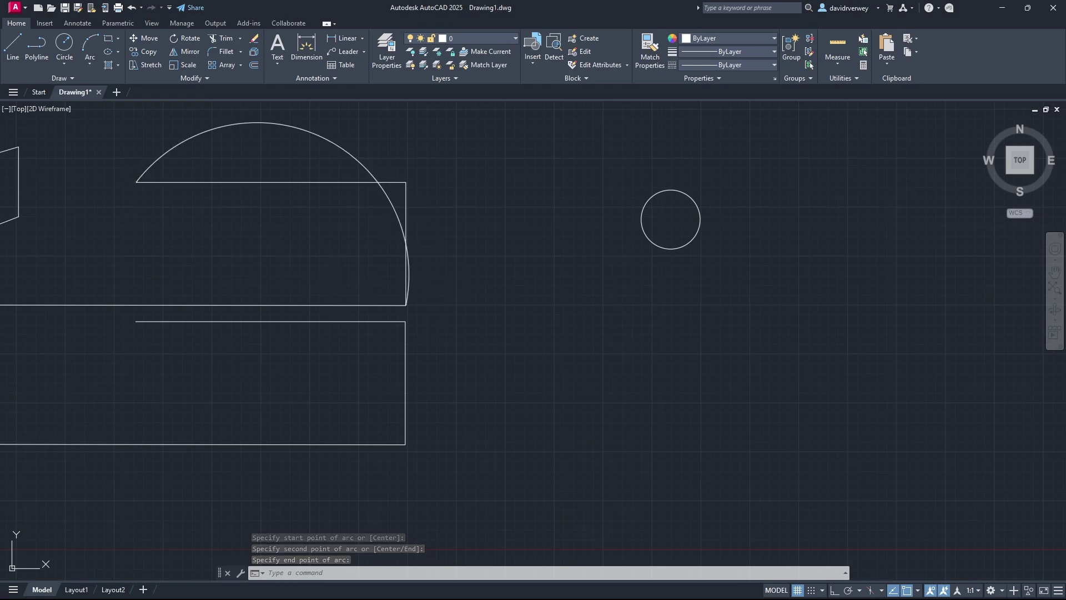
left_click(392, 211)
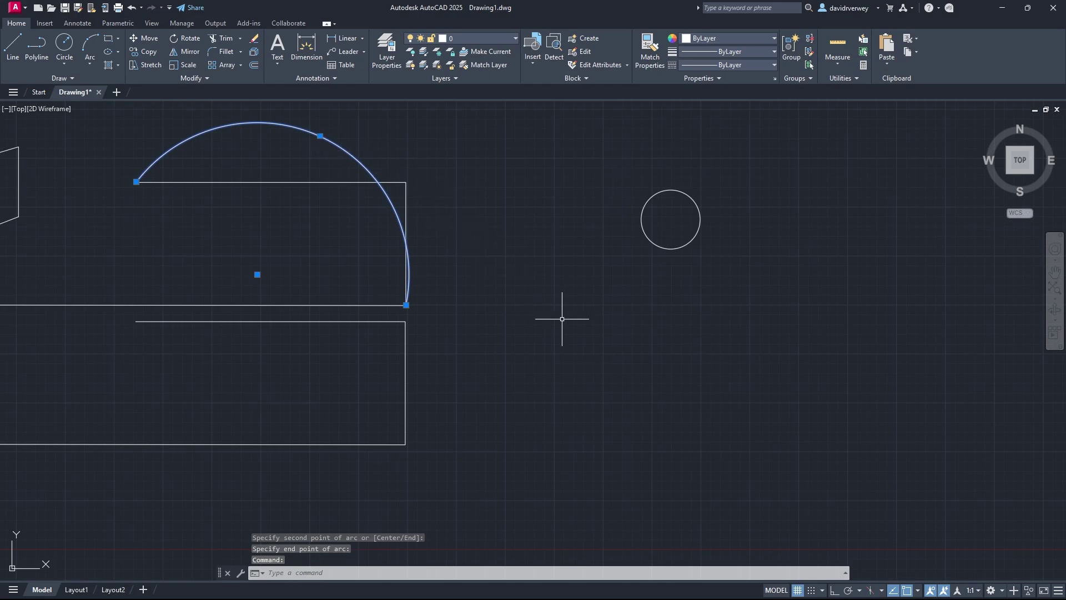
key("Escape")
- With 3D object snap off, start a polyline in the empty area below the circle with a 10' segment at 90°
key("F4")
middle_click_drag(567, 304, 587, 319)
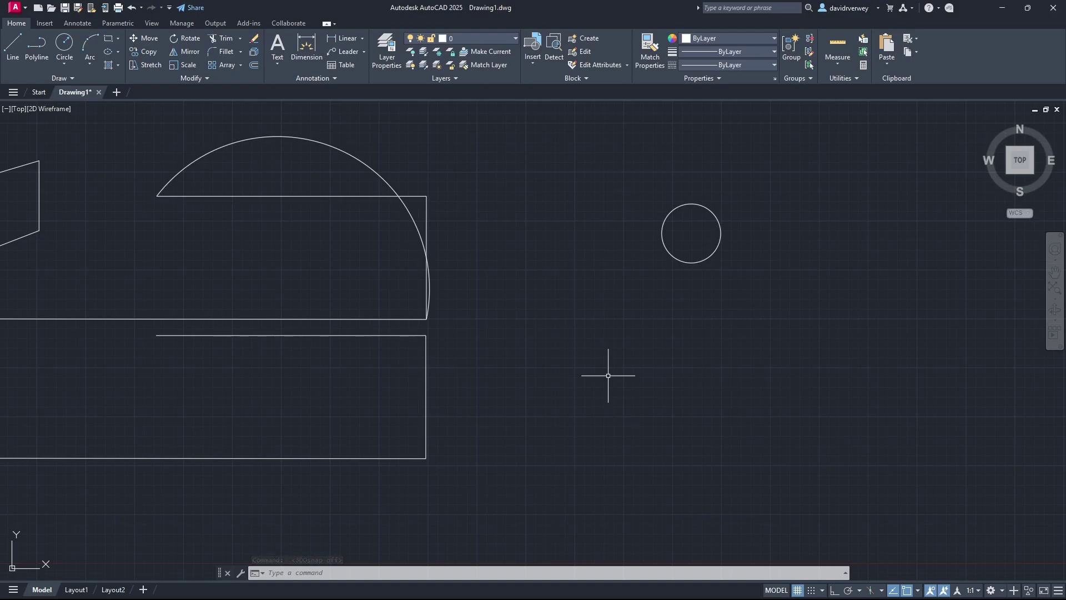
middle_click_drag(613, 381, 514, 333)
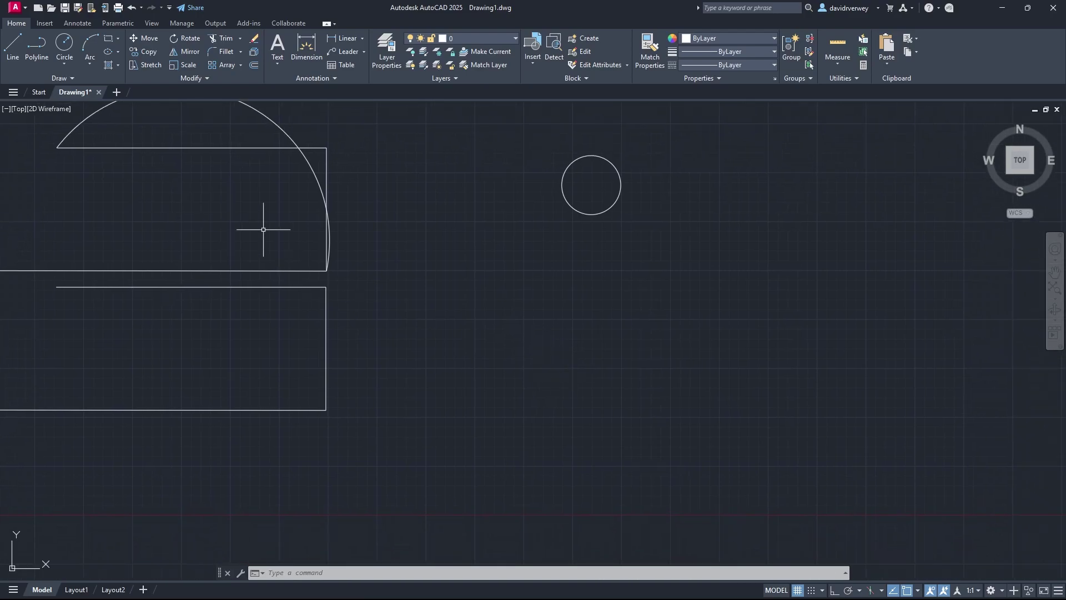
left_click(39, 64)
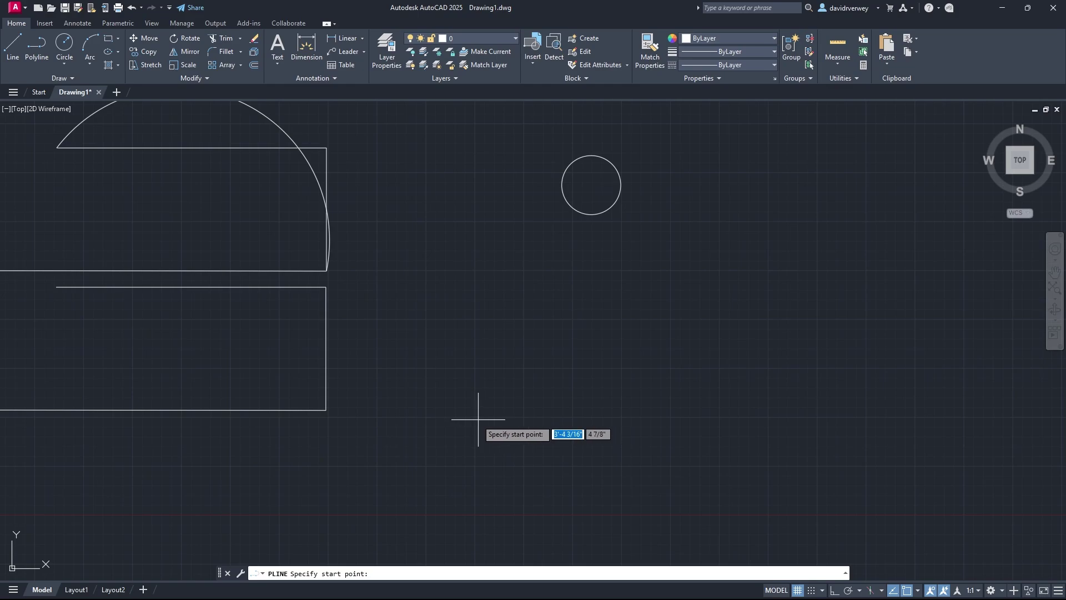
left_click(475, 416)
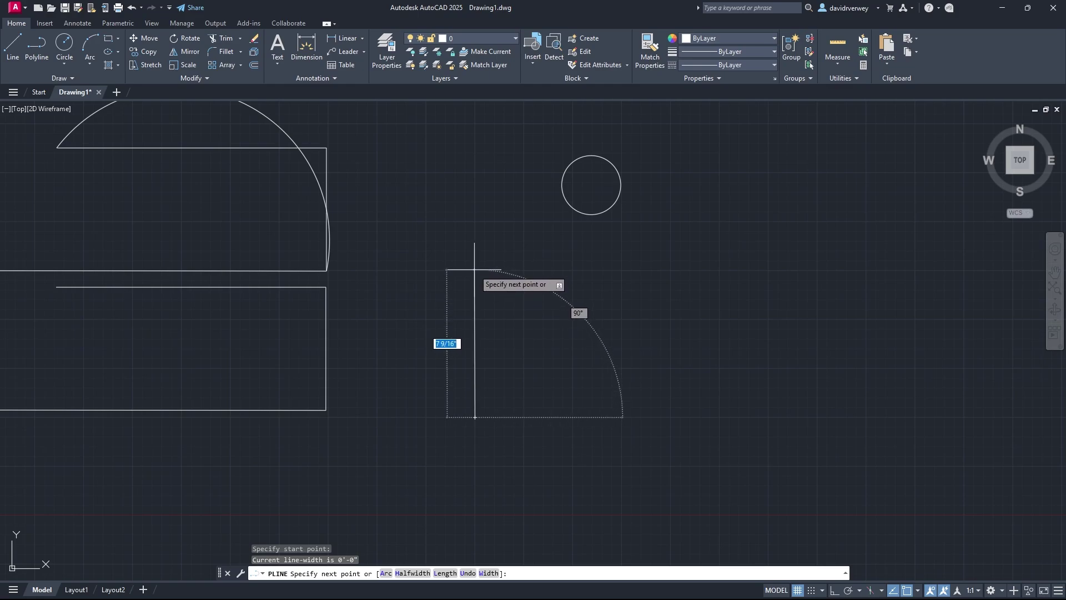
type("10")
key("Tab")
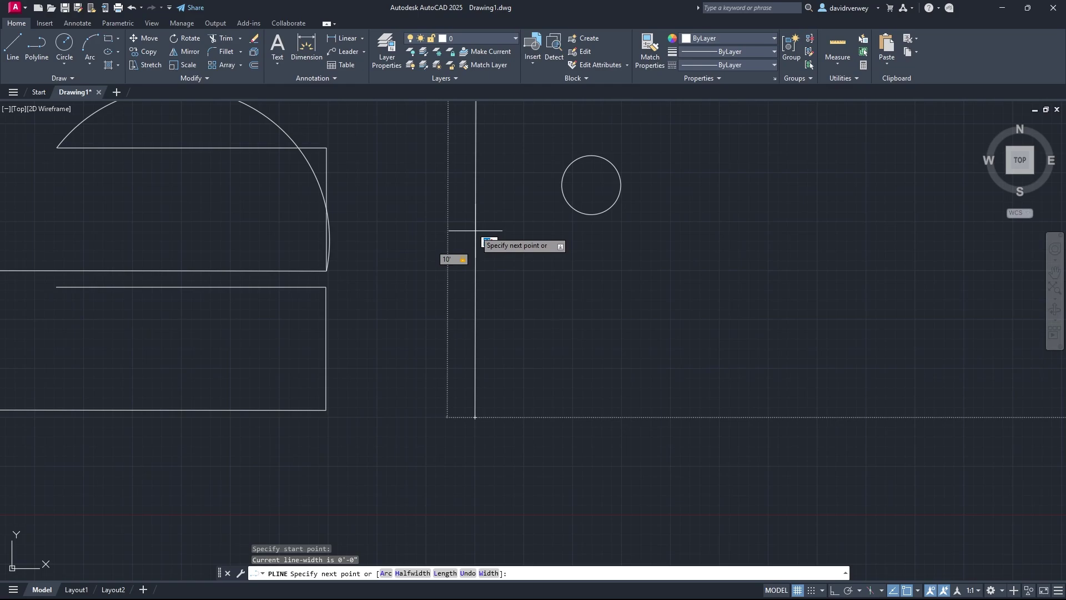
type("90")
key("Return")
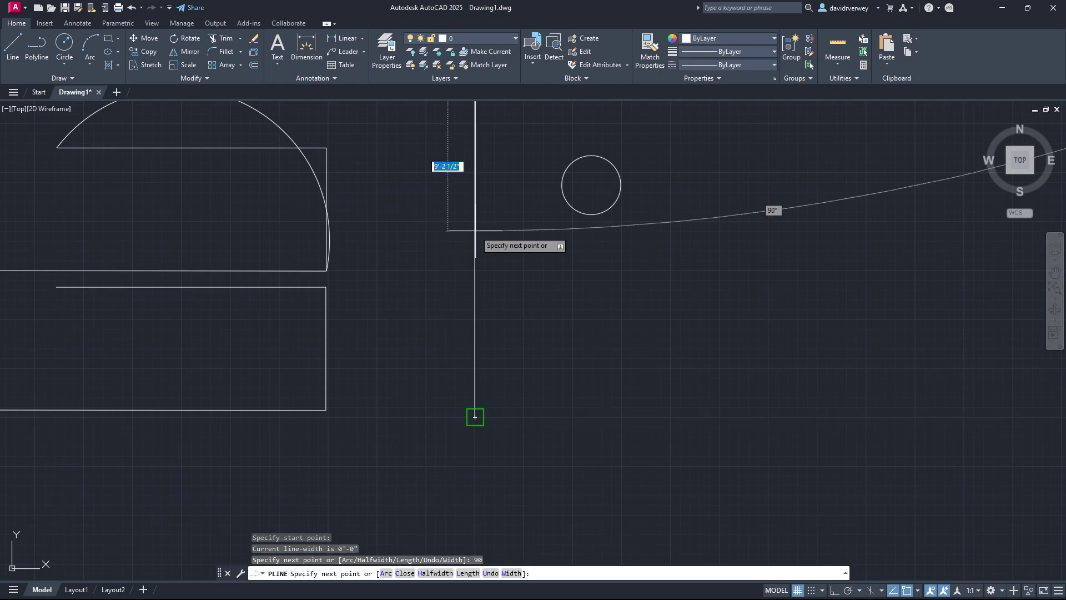
- End the polyline after its 10' vertical segment and select it to inspect its full extent
scroll(497, 218, "down", 5)
middle_click_drag(585, 199, 437, 366)
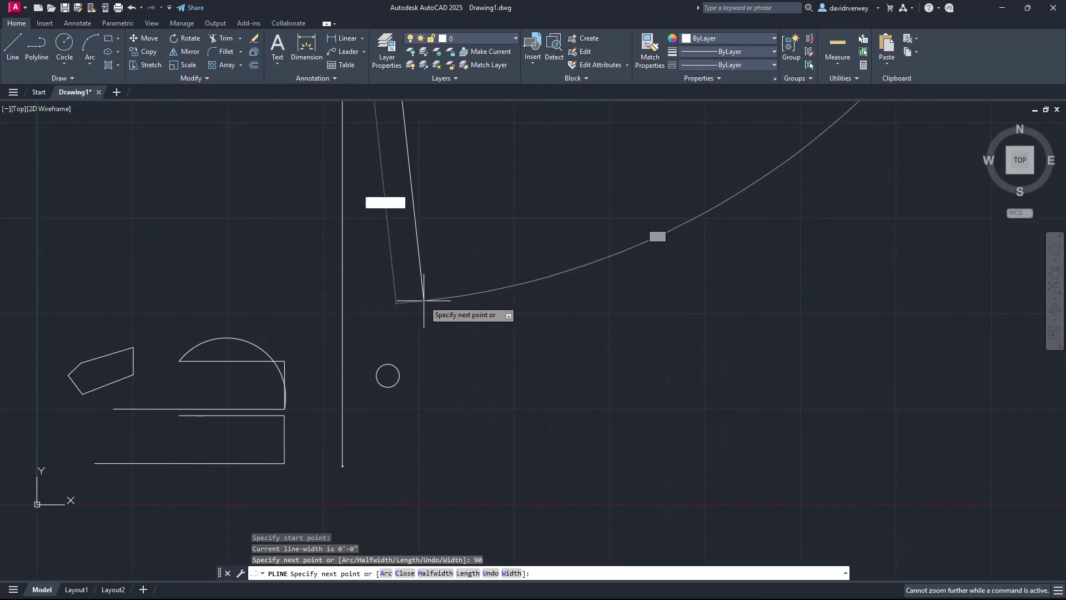
key("Escape")
scroll(449, 217, "down", 5)
scroll(419, 261, "up", 2)
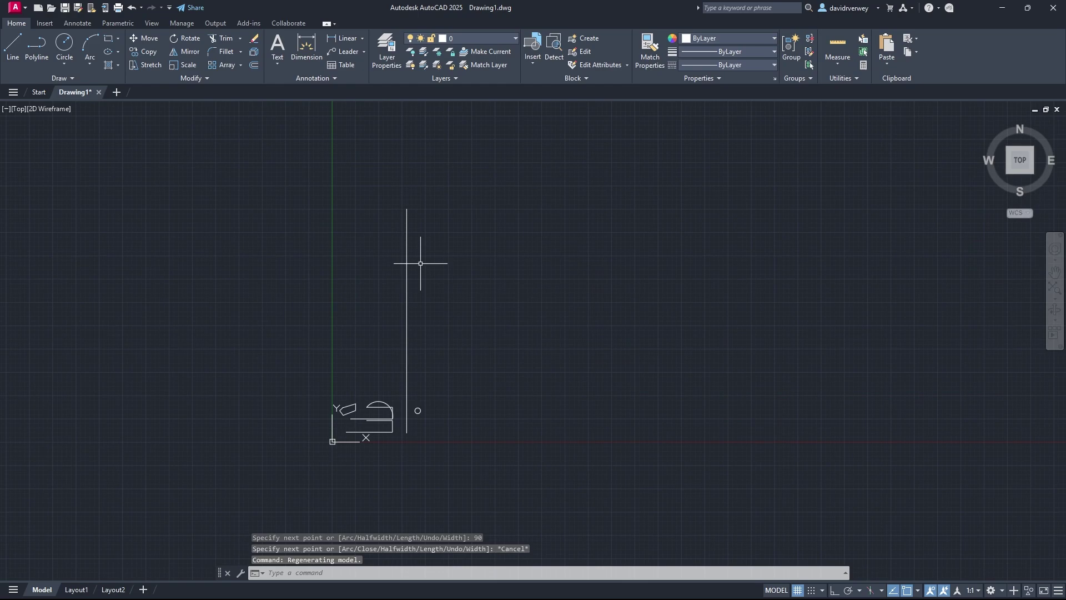
left_click(495, 297)
left_click(389, 279)
scroll(511, 342, "down", 1)
middle_click_drag(511, 342, 472, 346)
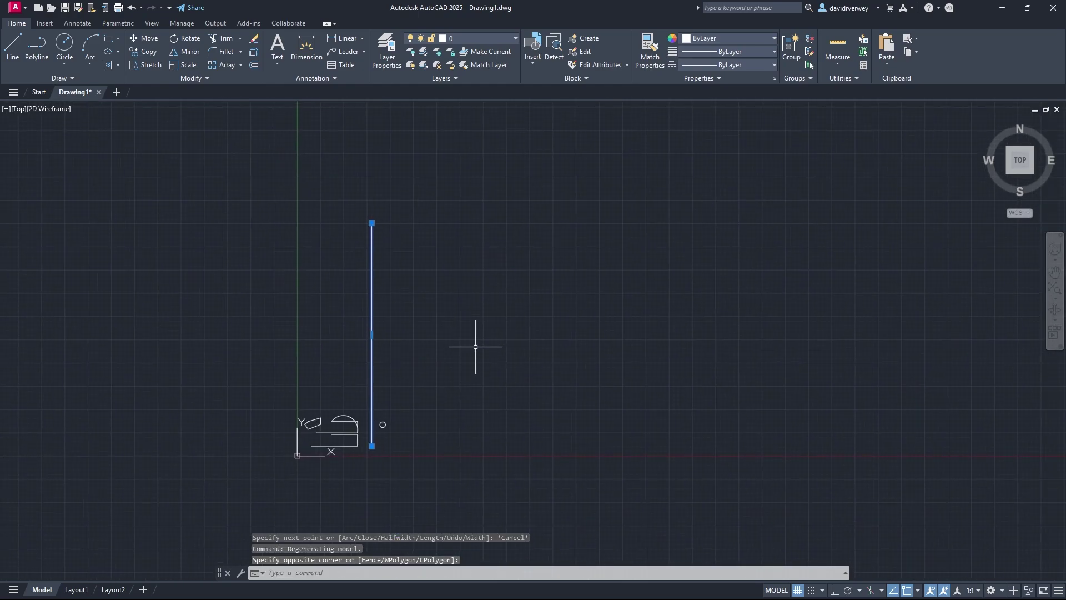
- From the vertical polyline's top endpoint, draw connected lines 10' right, down level with its lower endpoint, and back to that endpoint to close the square
left_click(12, 44)
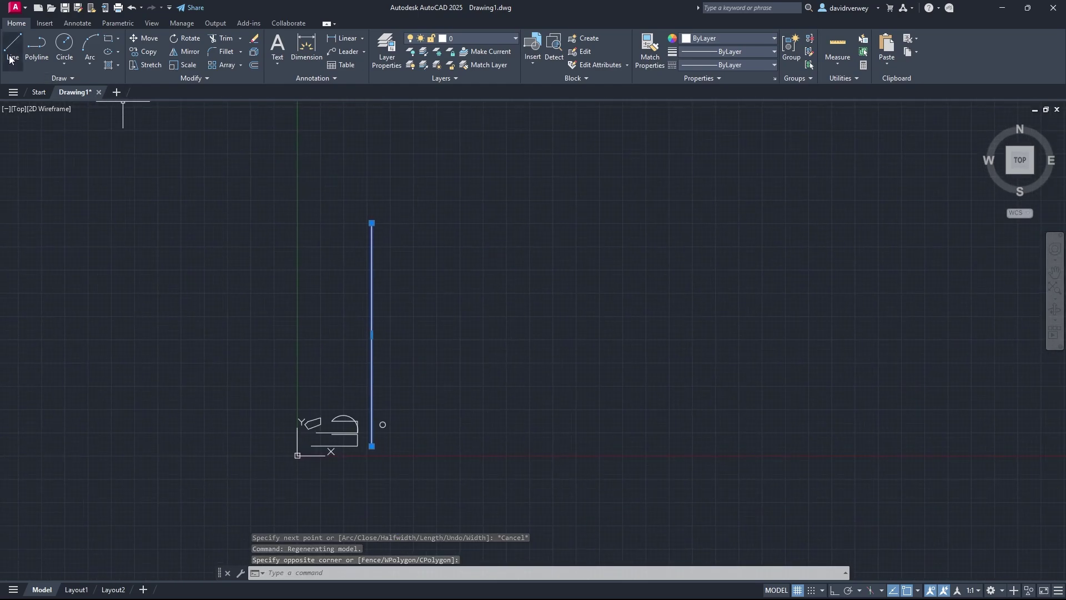
left_click(371, 223)
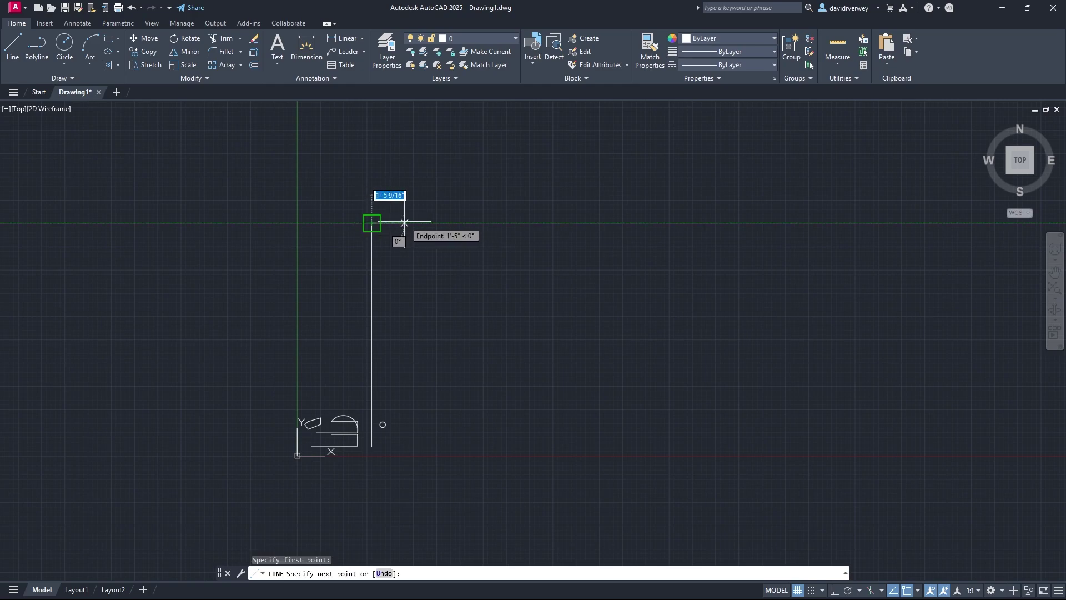
type("10'")
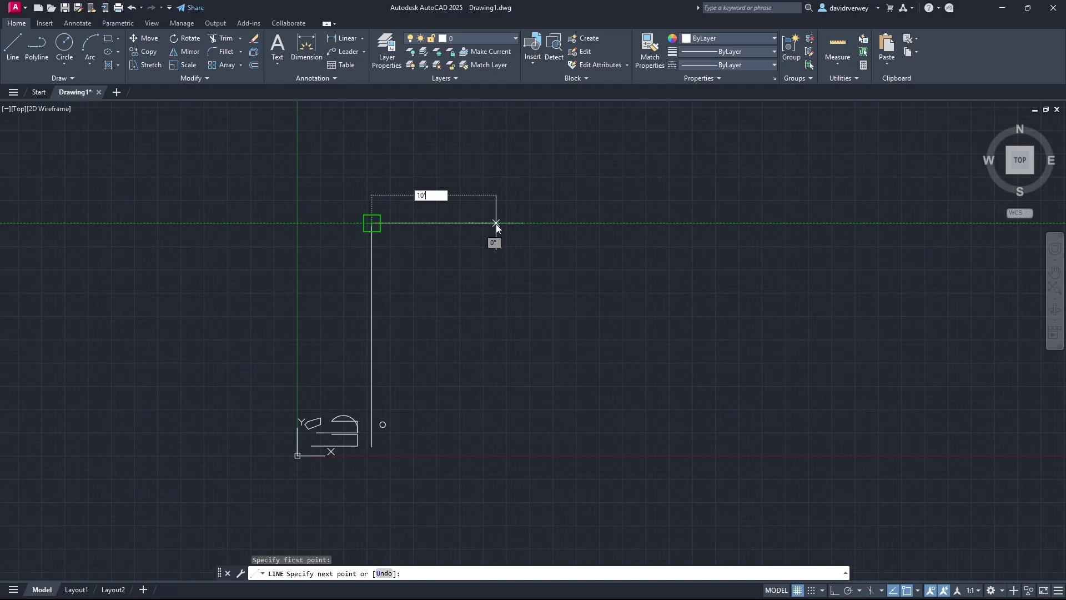
key("Return")
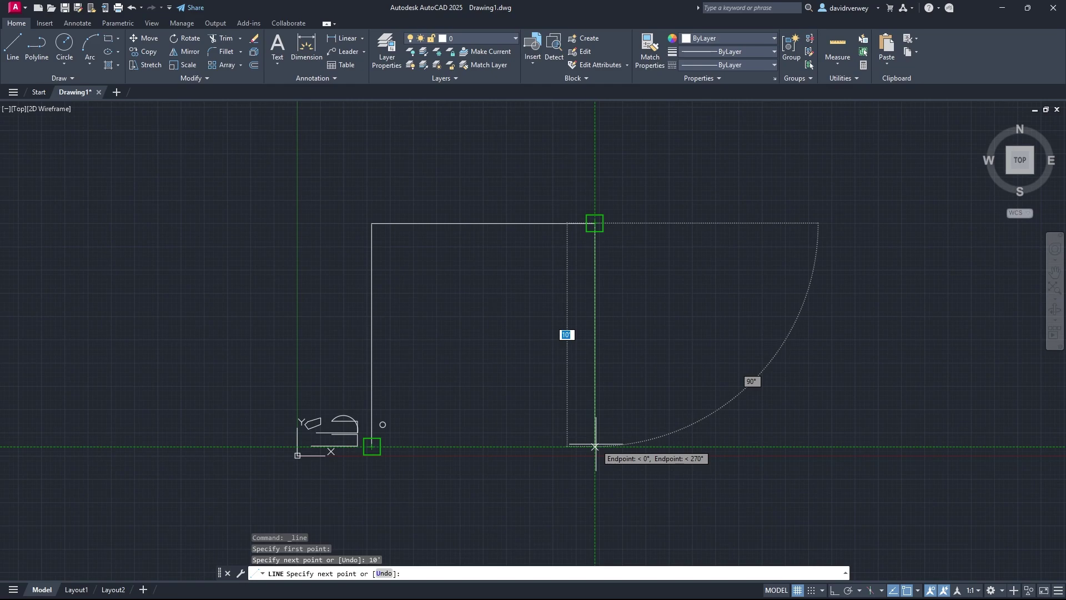
left_click(595, 446)
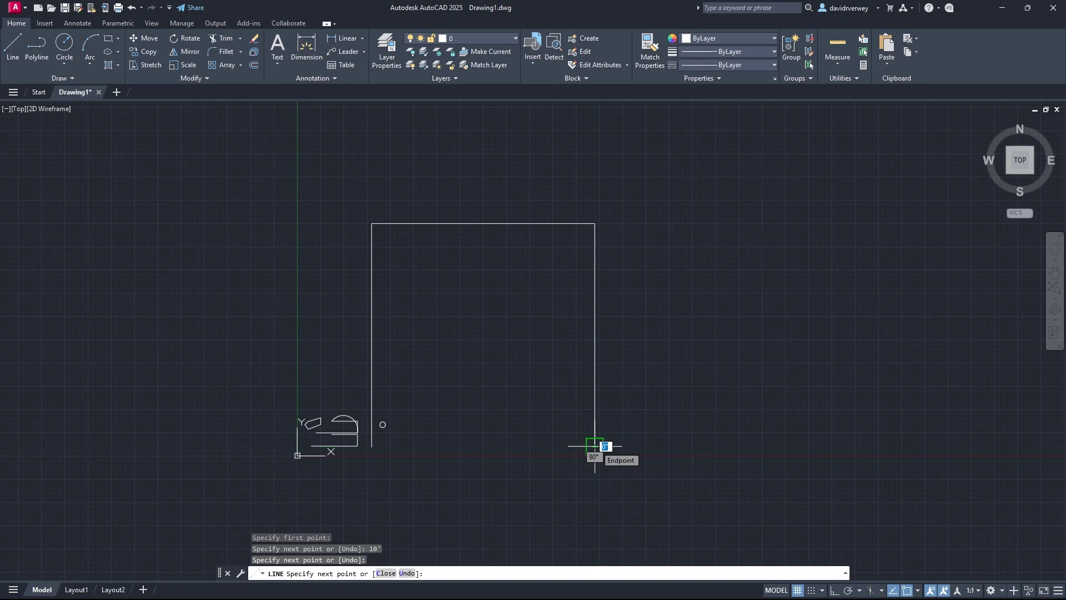
left_click(372, 446)
key("Escape")
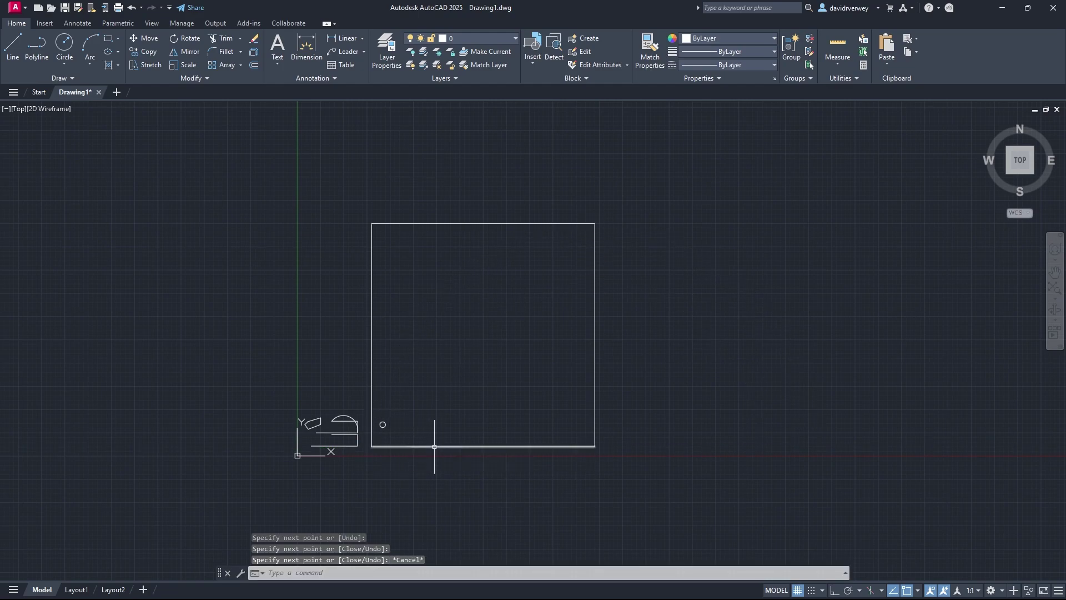
- Move the small circle out of the square to the empty area above the small shapes
left_click(383, 424)
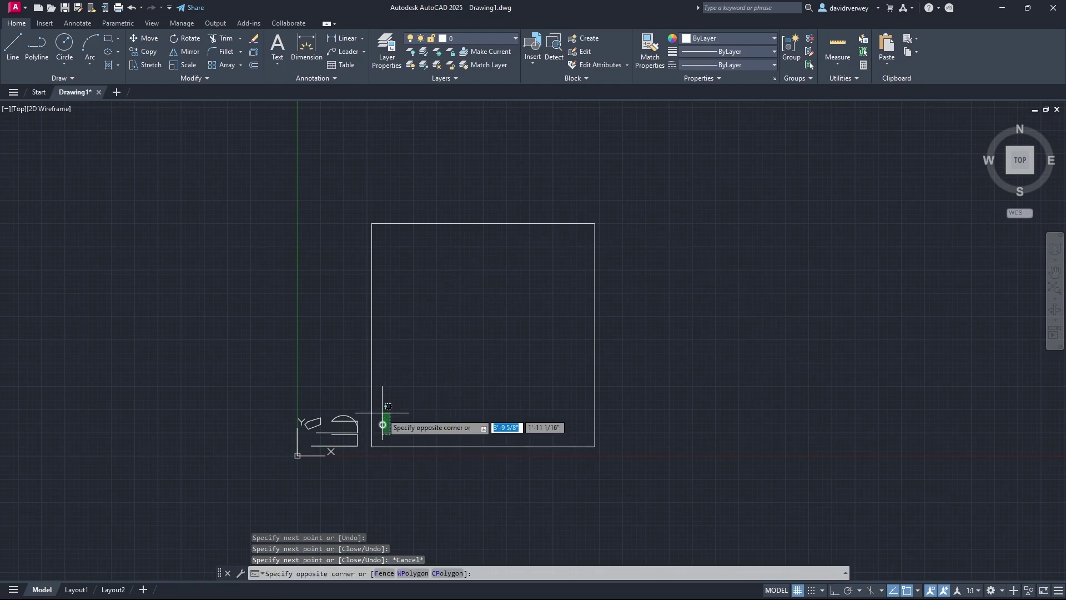
left_click(456, 401)
type("mov")
key("Return")
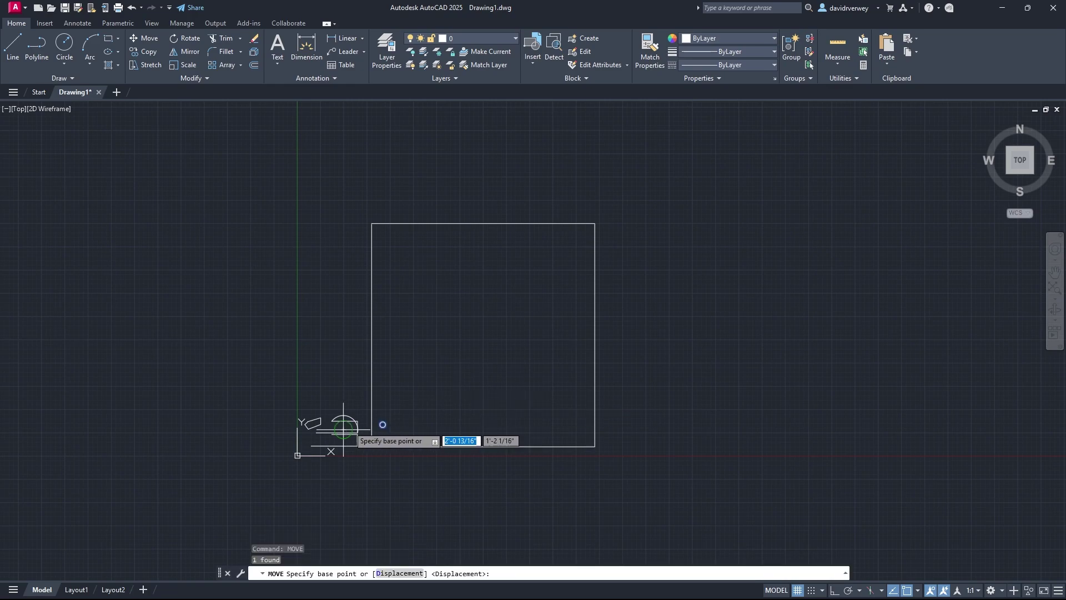
left_click(382, 424)
left_click(309, 385)
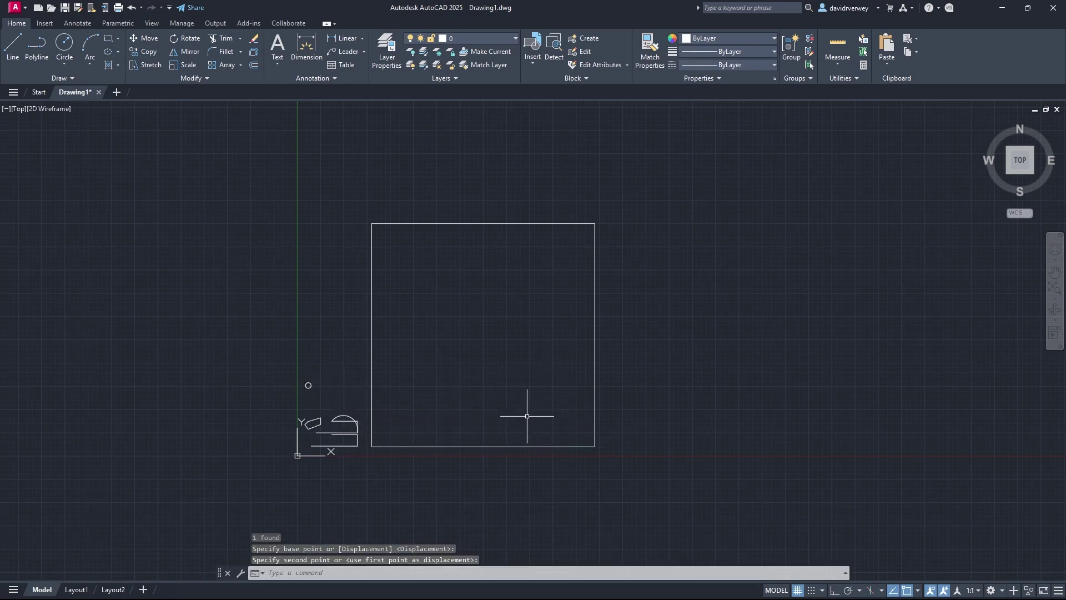
- Join the square's four sides into a single polyline and select it to check the result
left_click(647, 470)
left_click(365, 191)
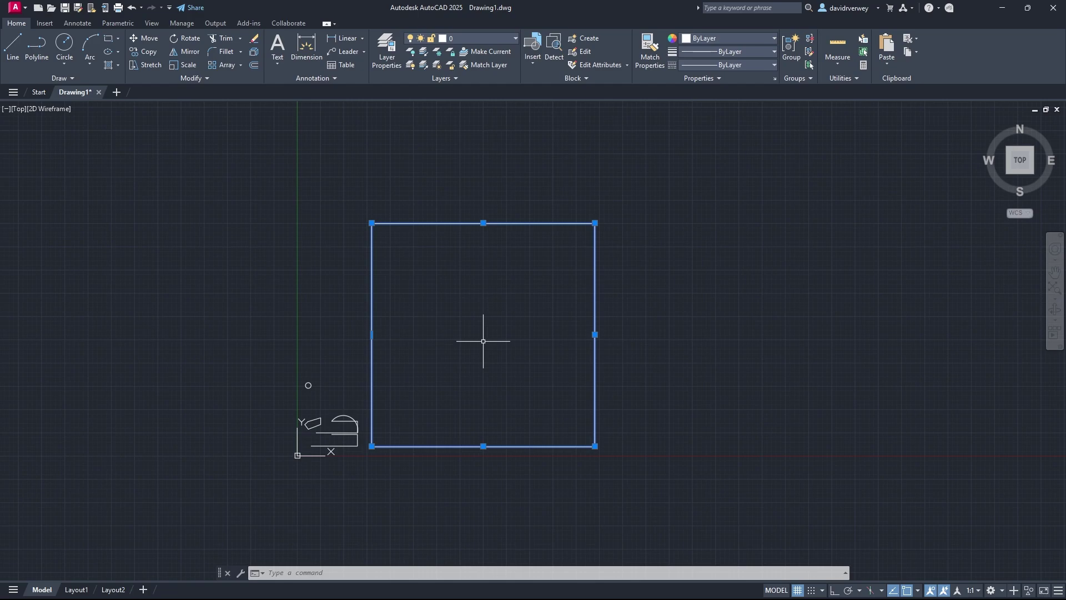
type("join")
key("Return")
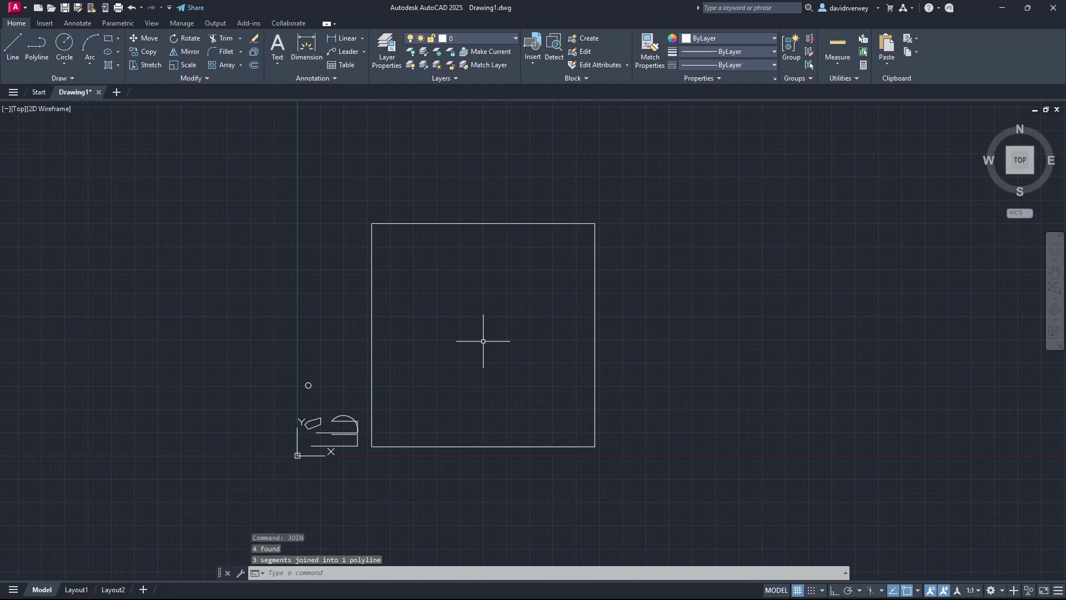
left_click(594, 282)
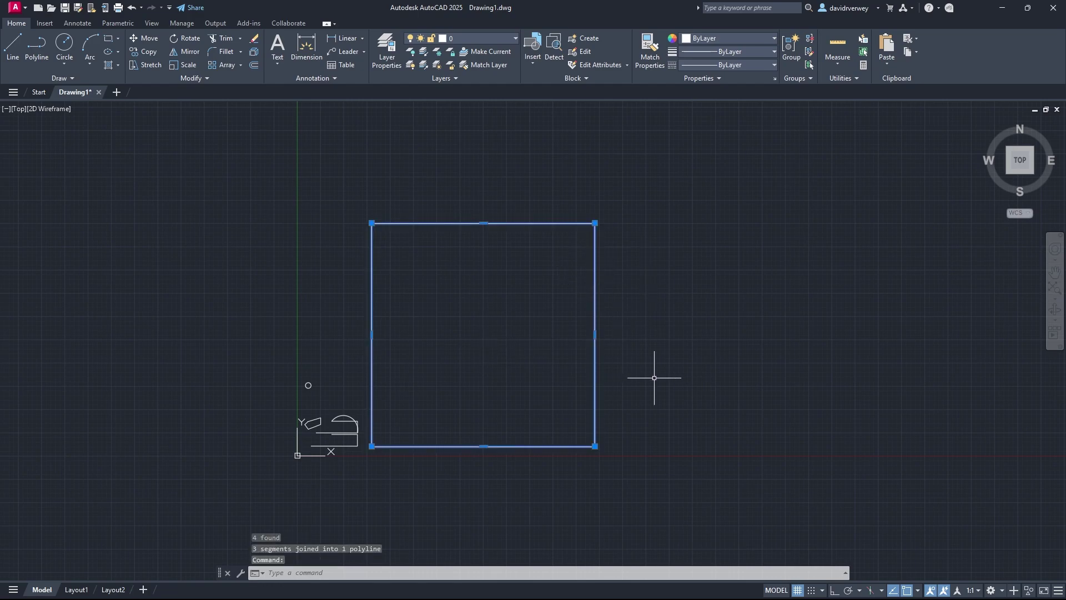
key("Escape")
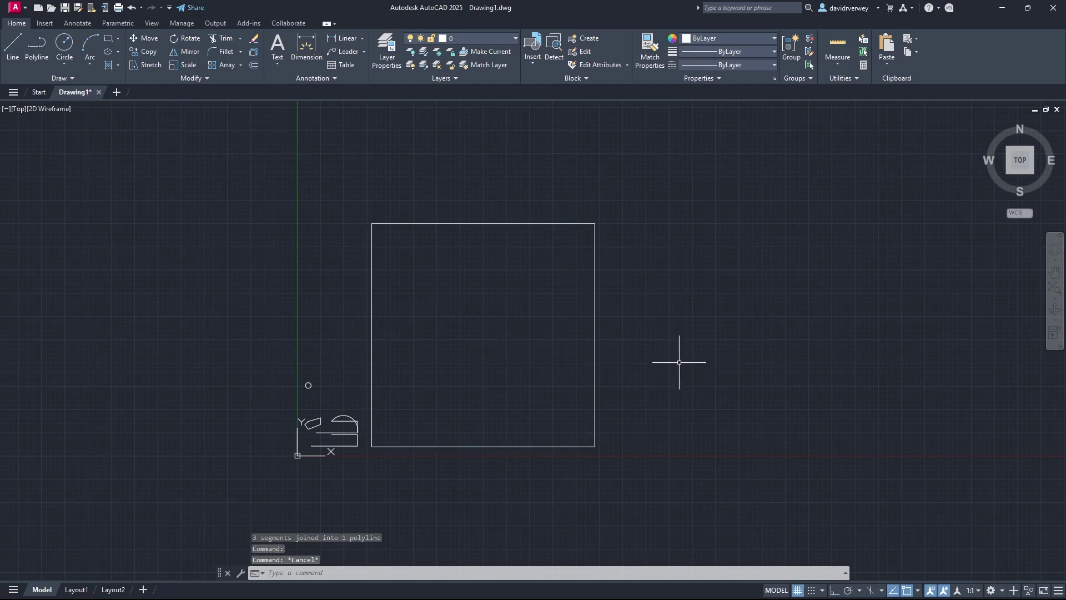
- Offset the joined square outward by 6"
left_click(704, 389)
left_click(501, 288)
type("offset")
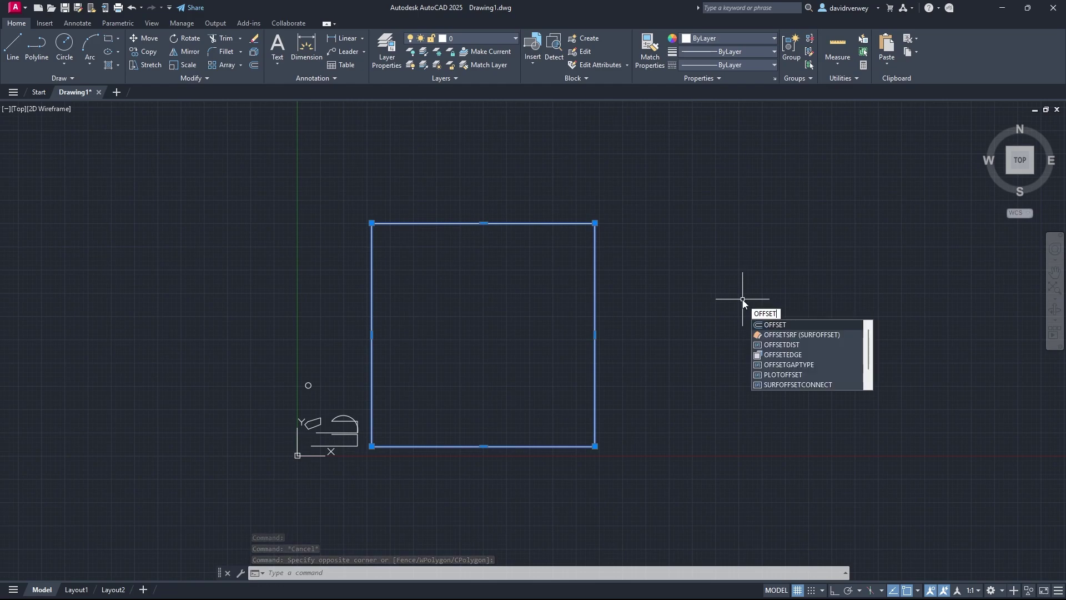
key("Return")
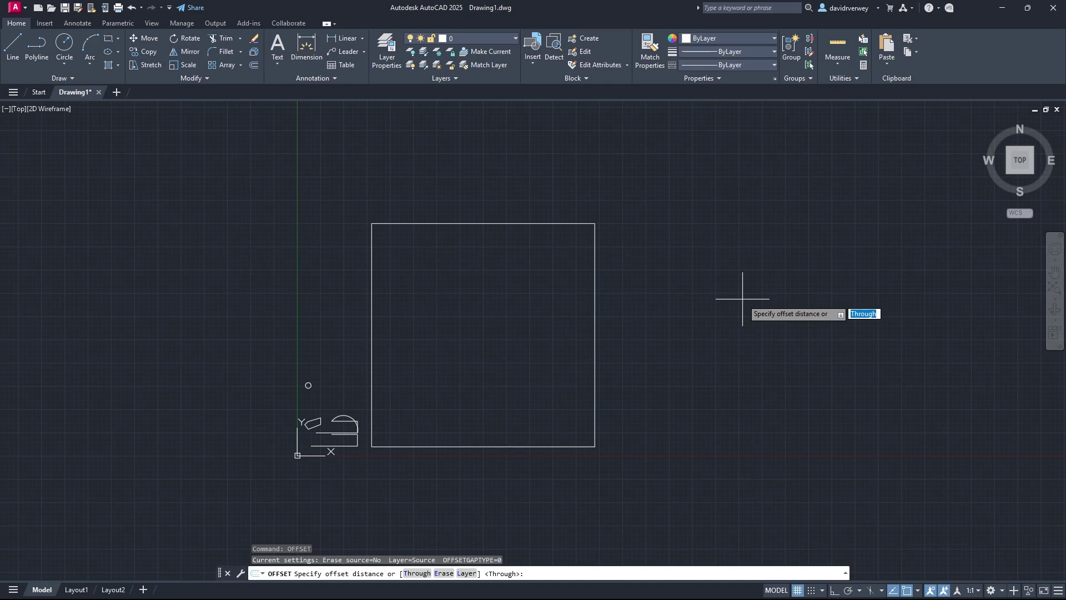
left_click(595, 224)
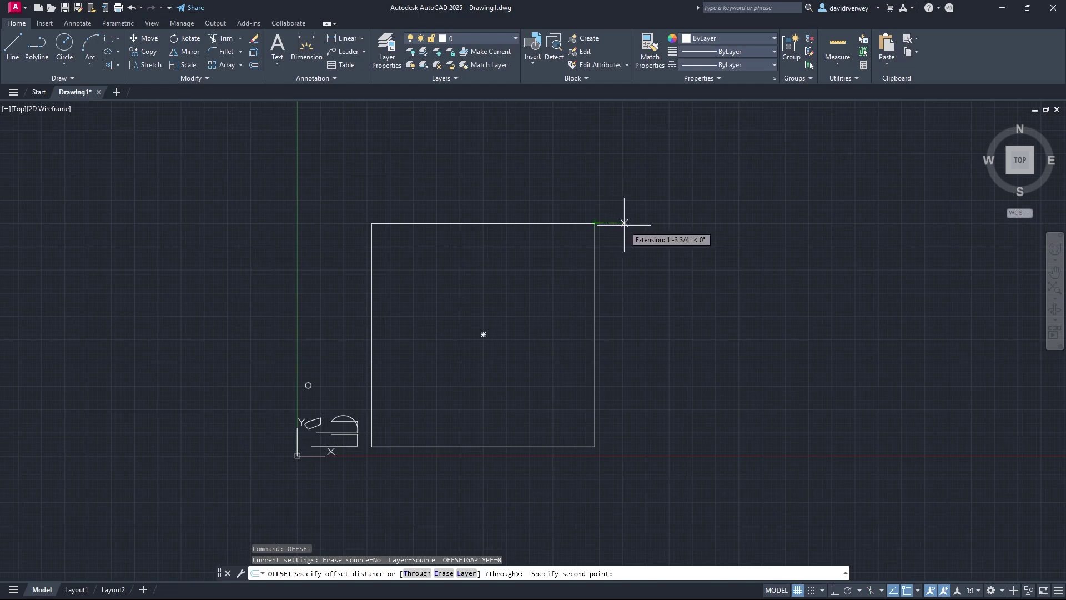
type("6")
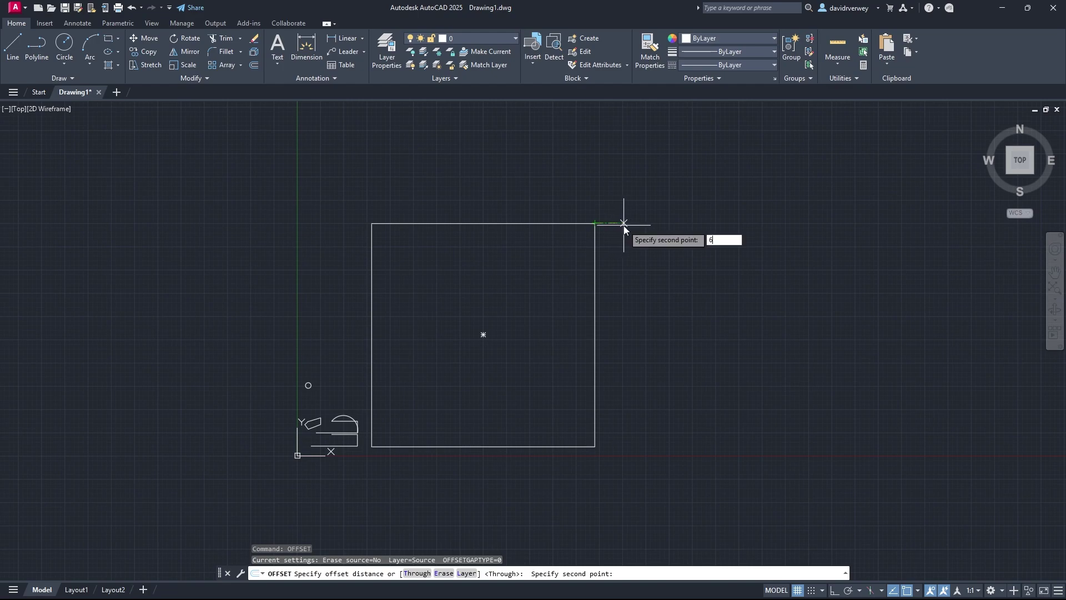
type("\"")
key("Return")
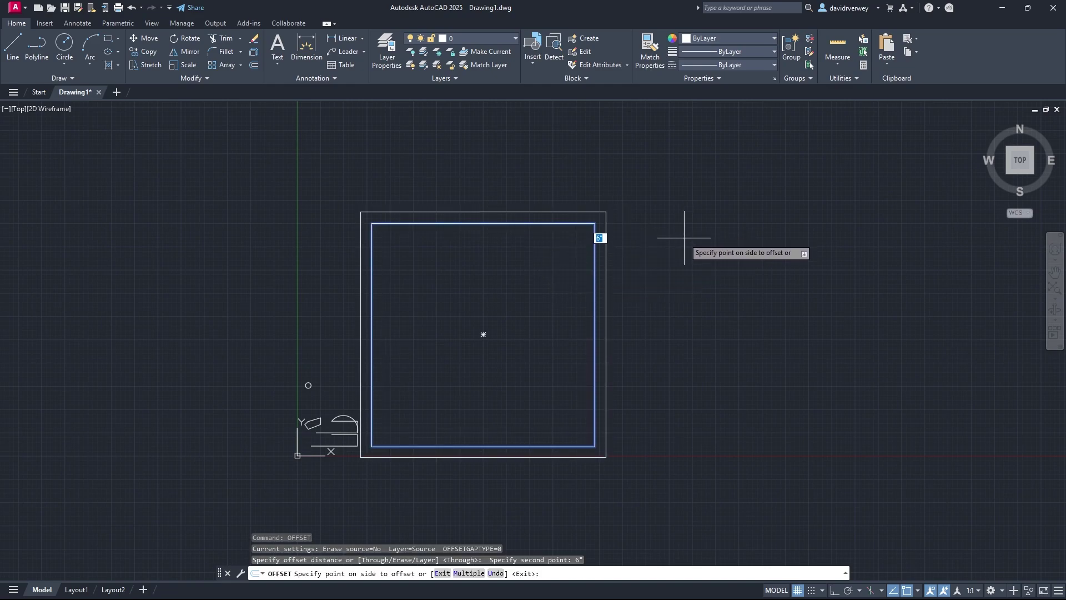
left_click(686, 255)
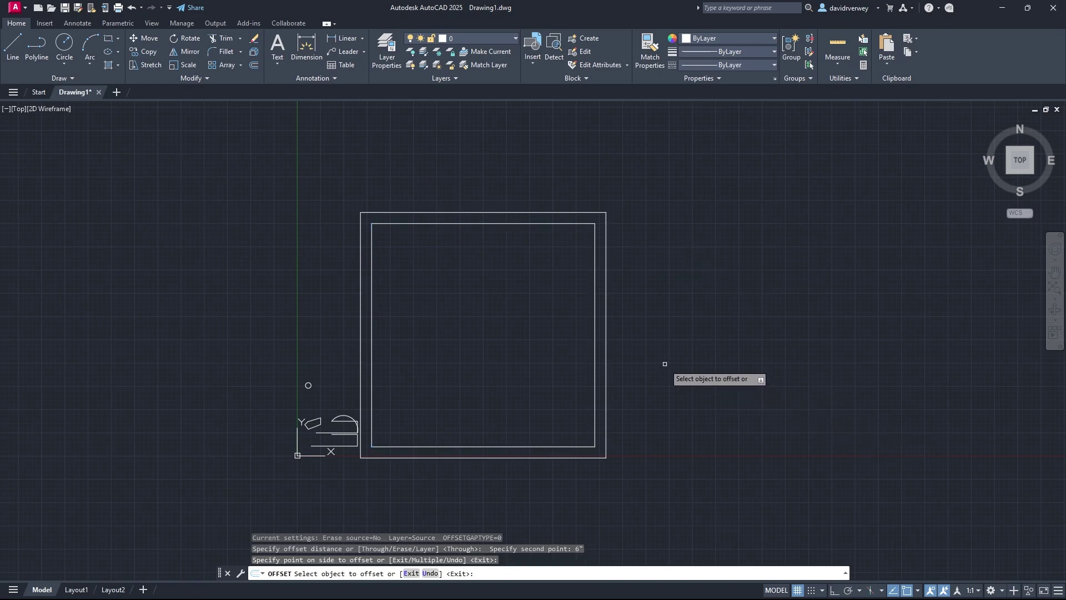
key("Escape")
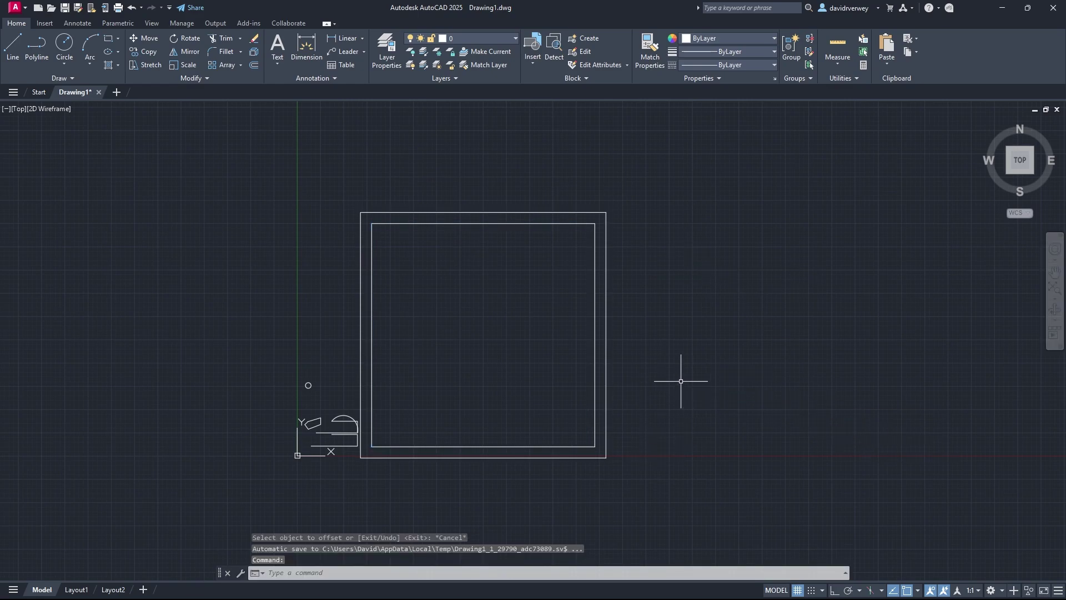
- Use Quick measure to examine the sizes of both squares and the gap between them
middle_click_drag(684, 381, 699, 380)
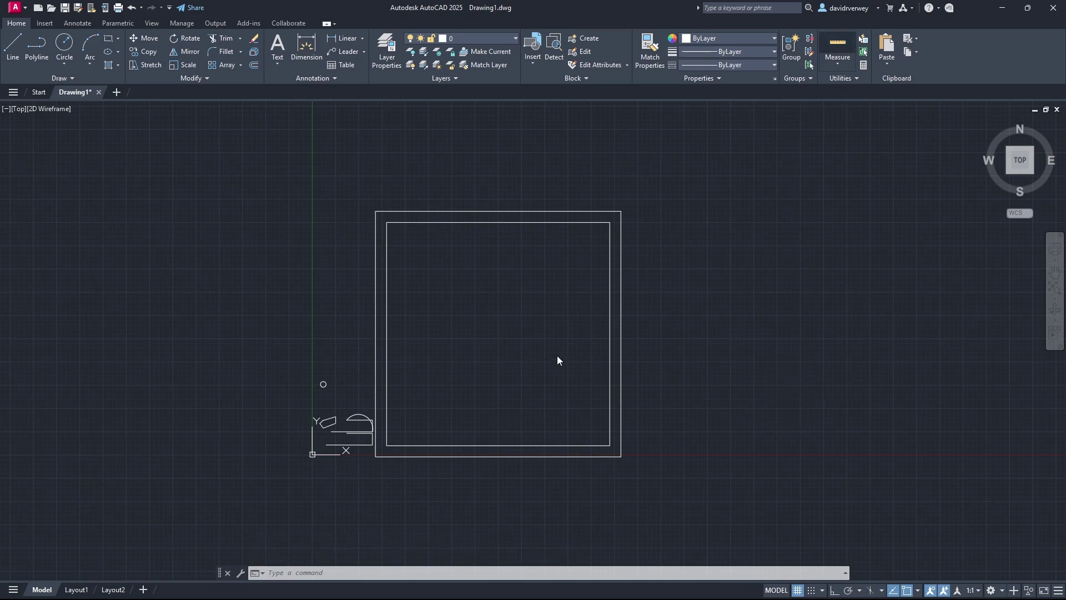
left_click(839, 27)
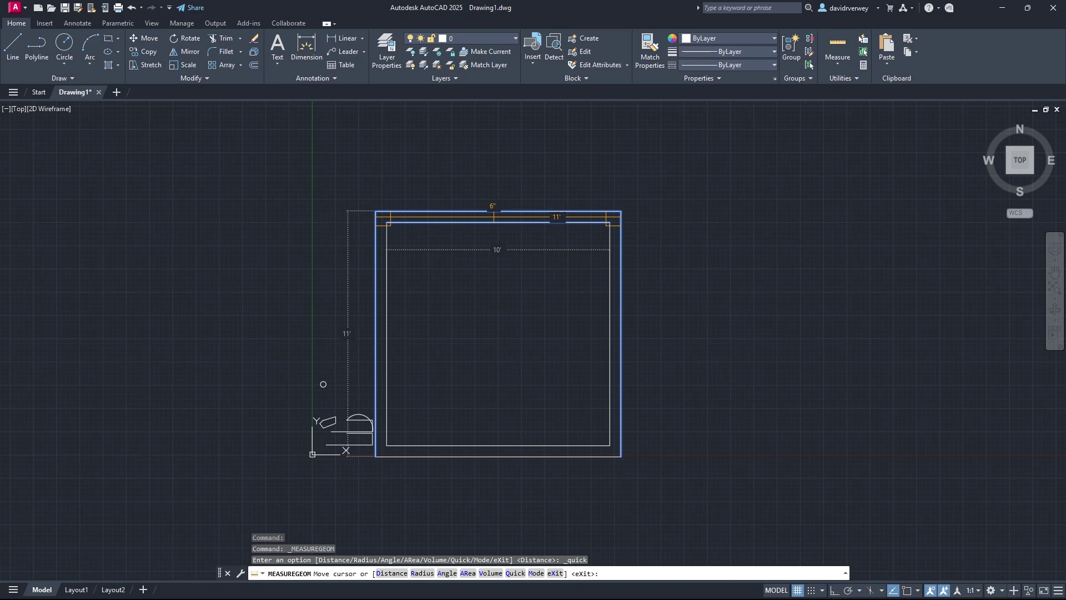
key("Escape")
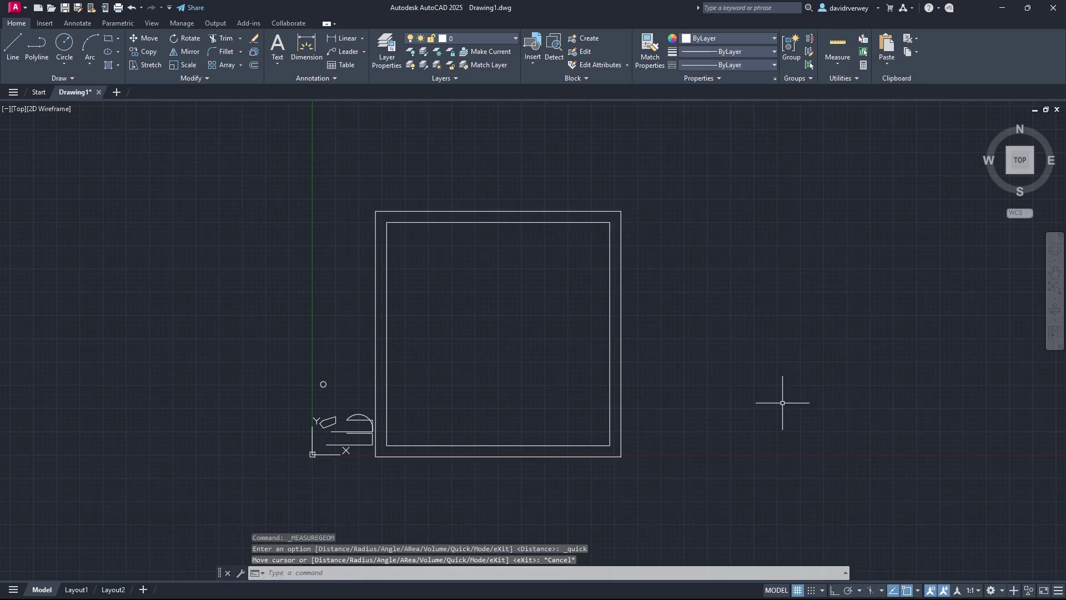